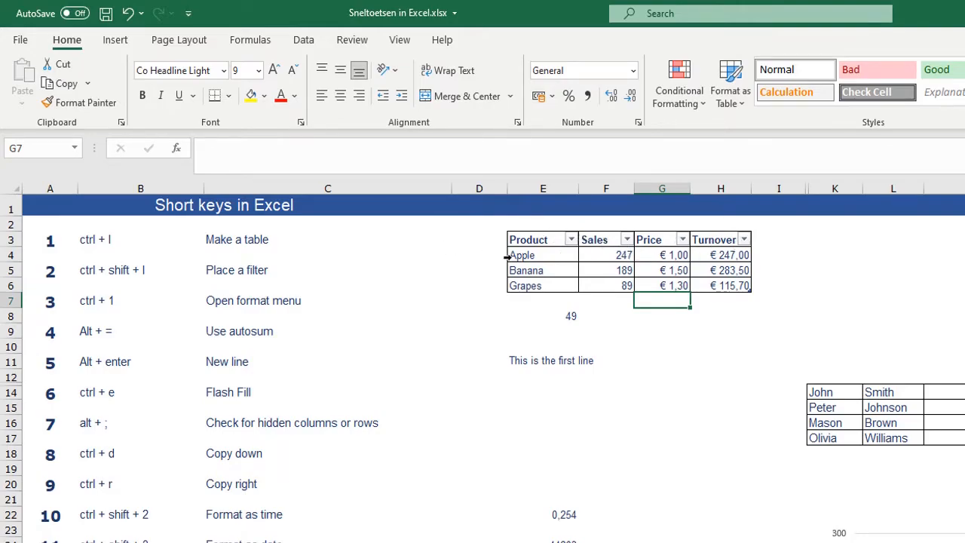
- Undo the table conversion of the product data and add filters to its header row
key(ctrl+z)
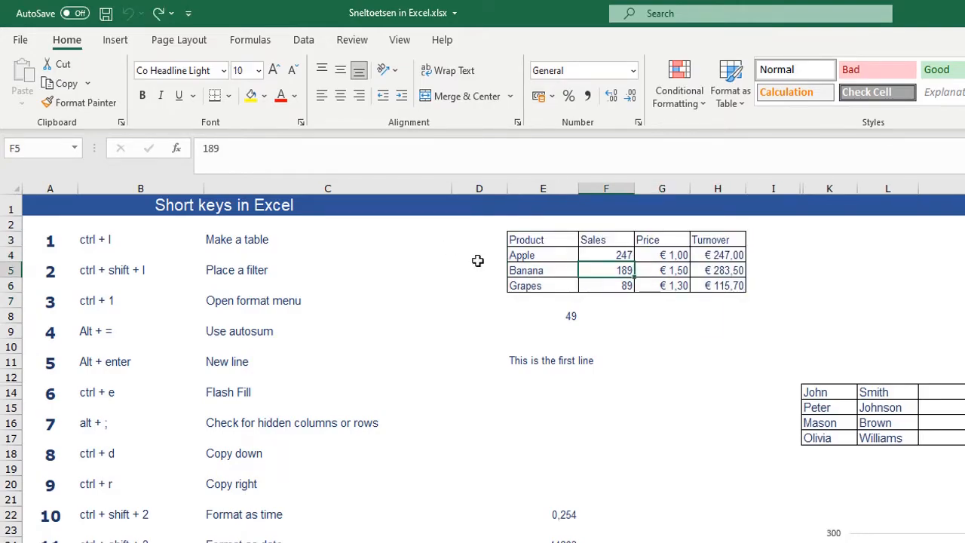
click(102, 271)
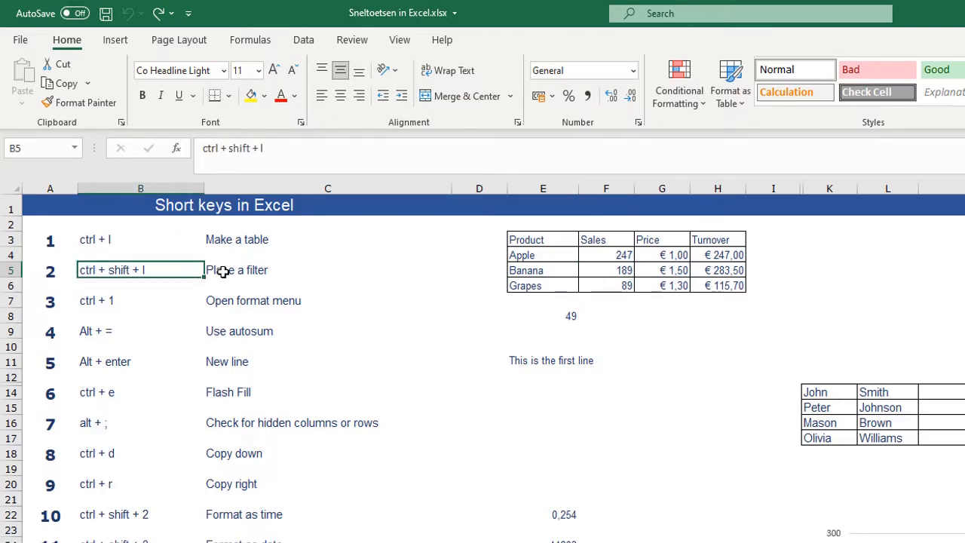
click(603, 270)
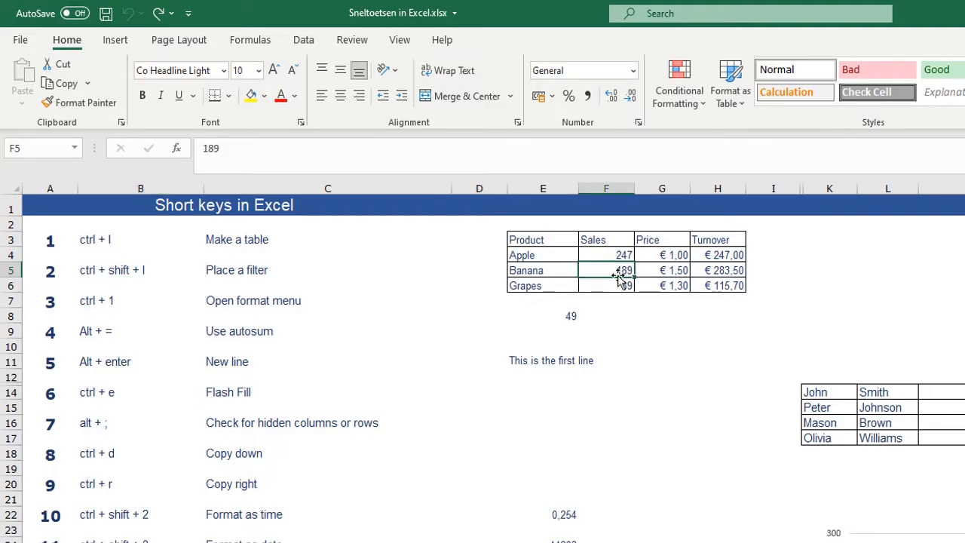
key(ctrl+shift+l)
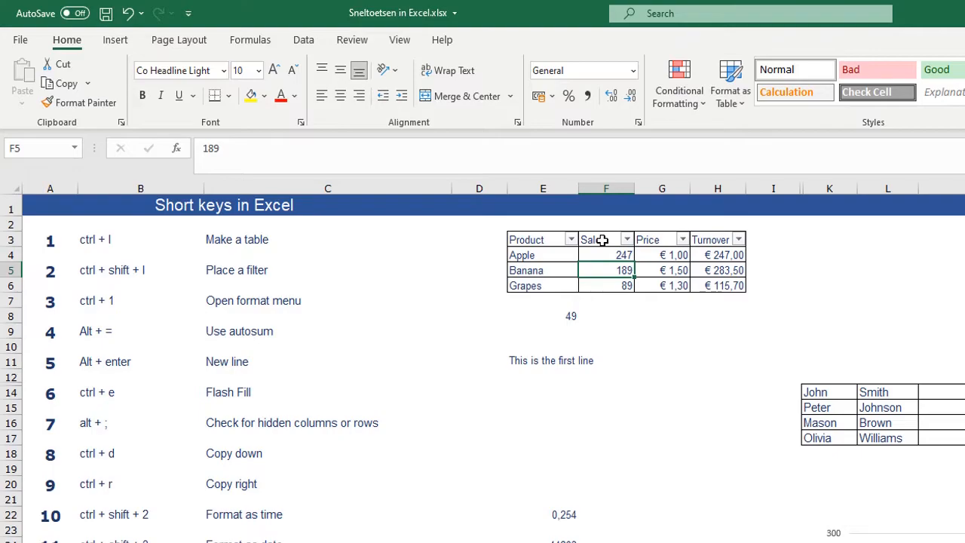
- View the Format Cells options for cell E8, leaving its format as it is
click(181, 317)
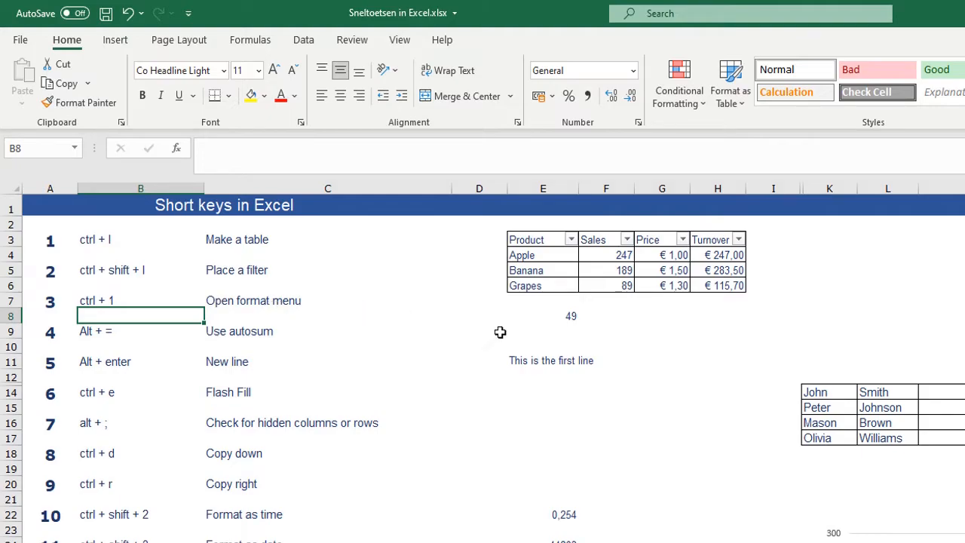
click(556, 316)
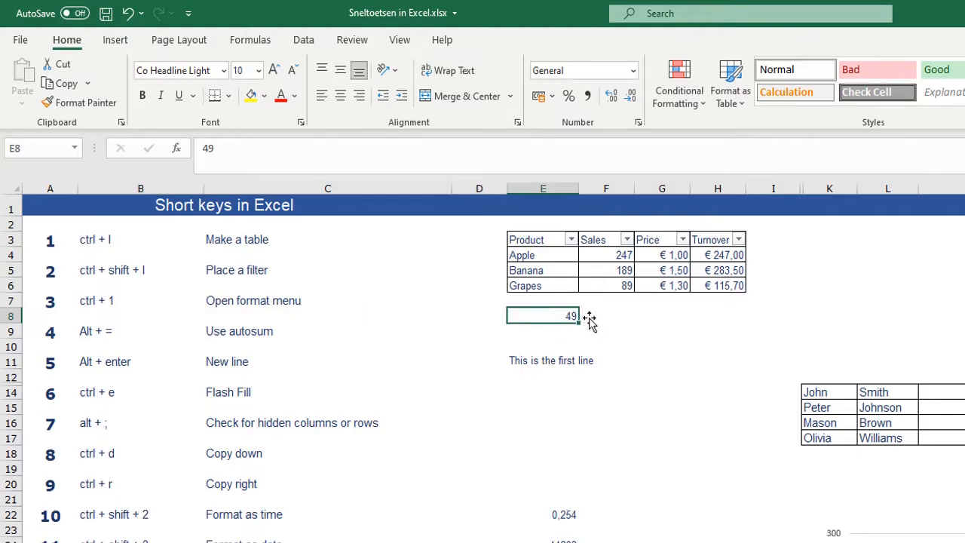
key(ctrl+1)
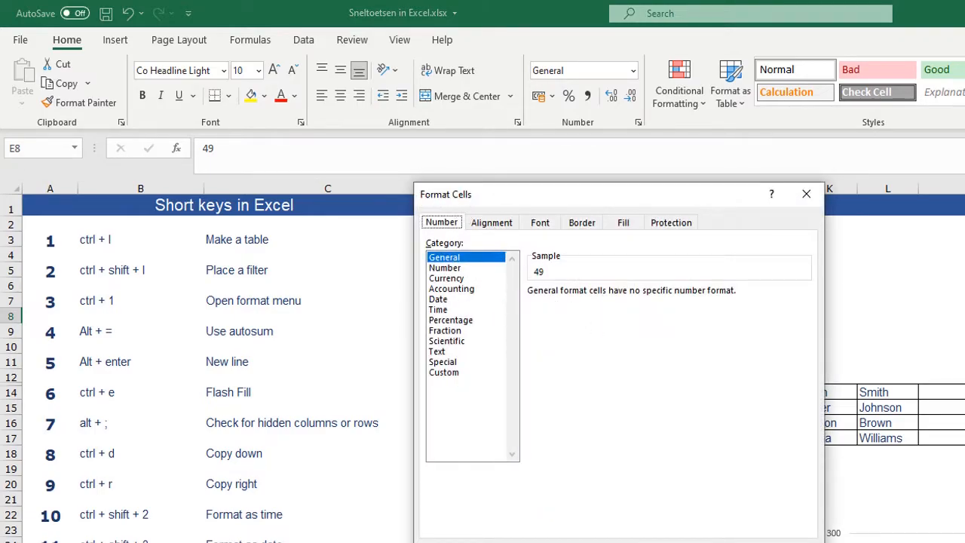
key(Escape)
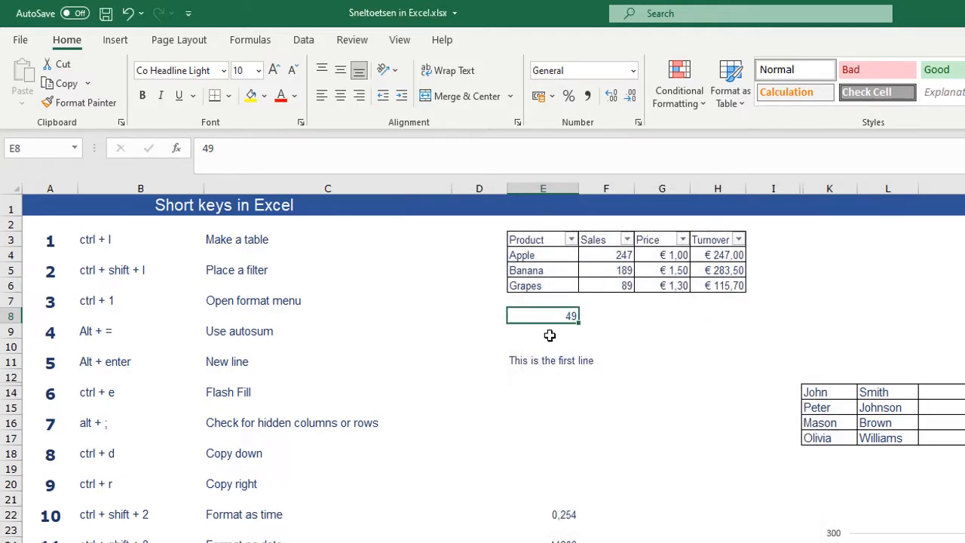
- View the Format Picture options for the logo image and close them
click(559, 238)
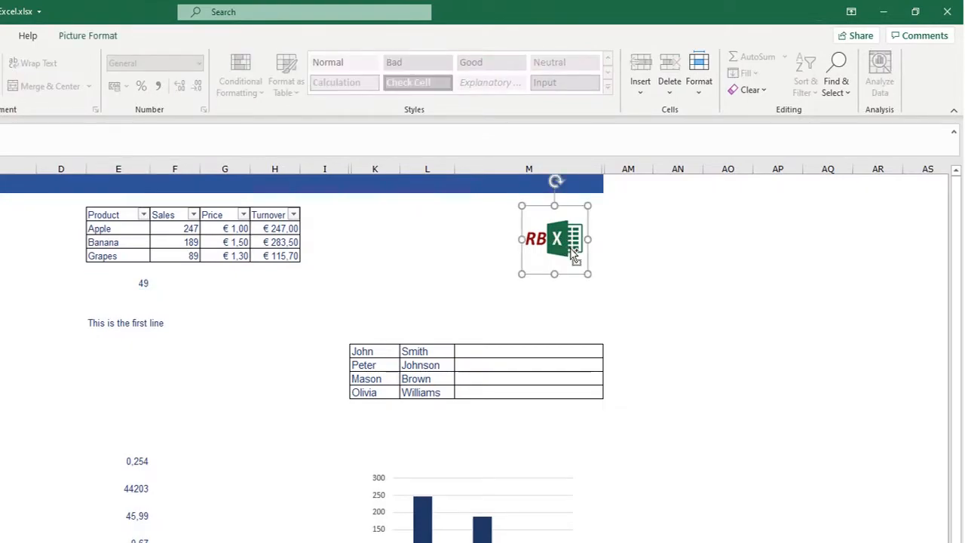
key(ctrl+1)
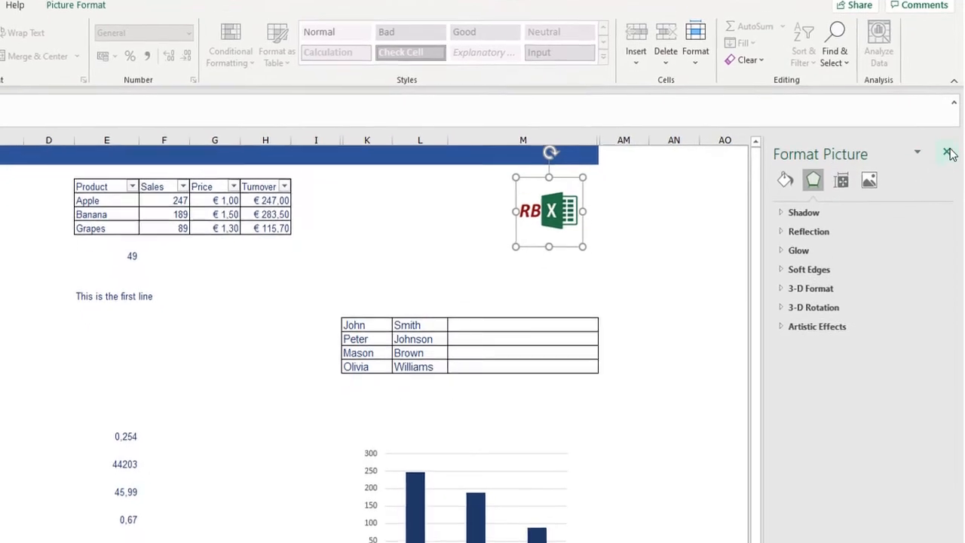
click(946, 180)
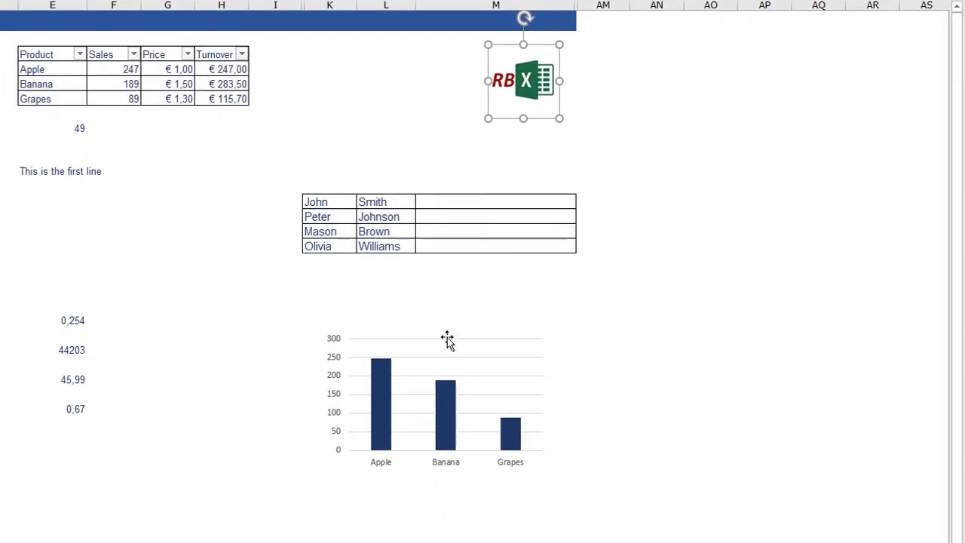
- View the Format Chart Area options for the product sales column chart and close them
click(447, 341)
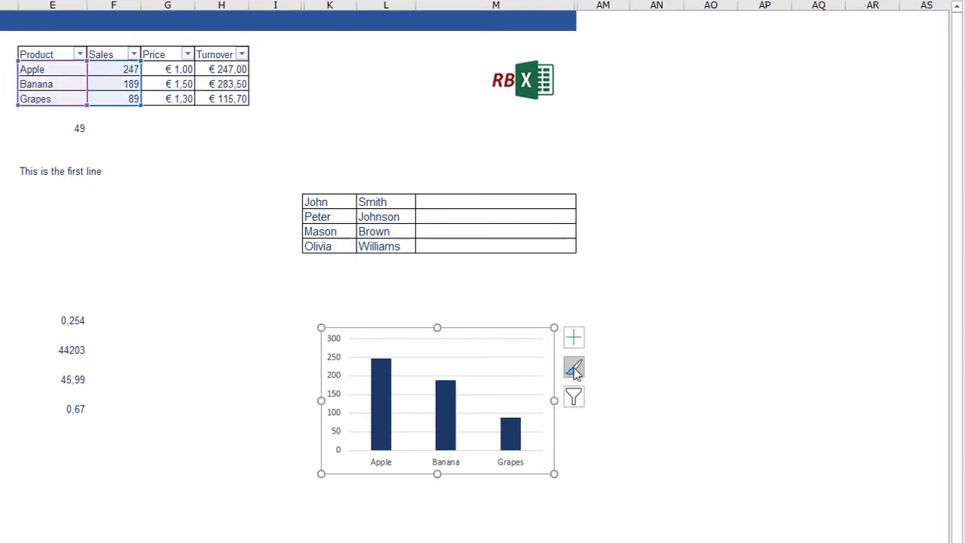
key(ctrl+1)
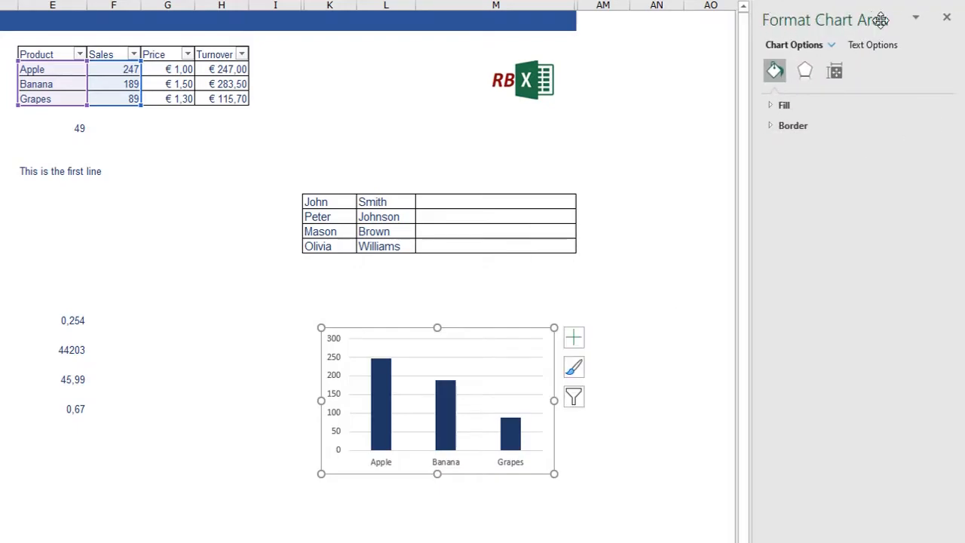
click(948, 18)
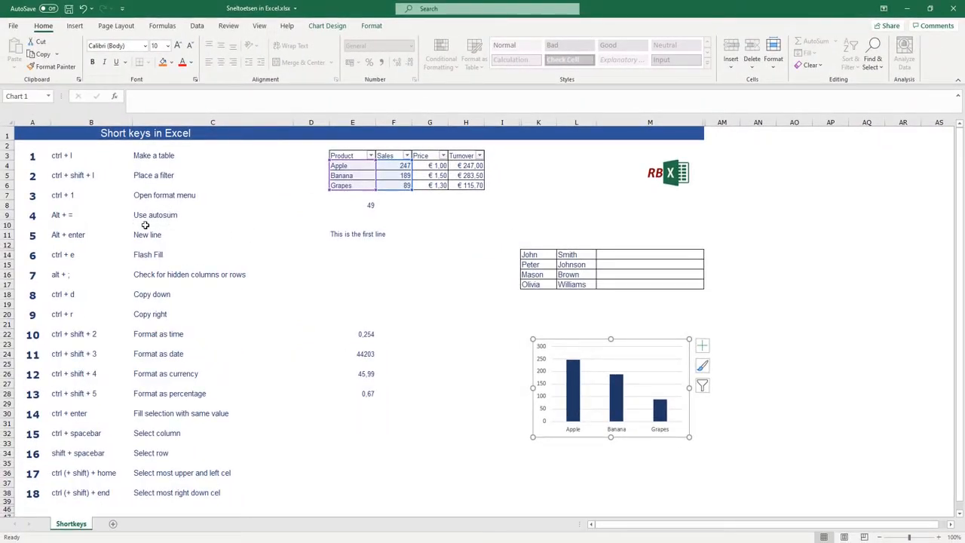
- Use AutoSum to total the Turnover values H4:H6 in cell H7
click(424, 237)
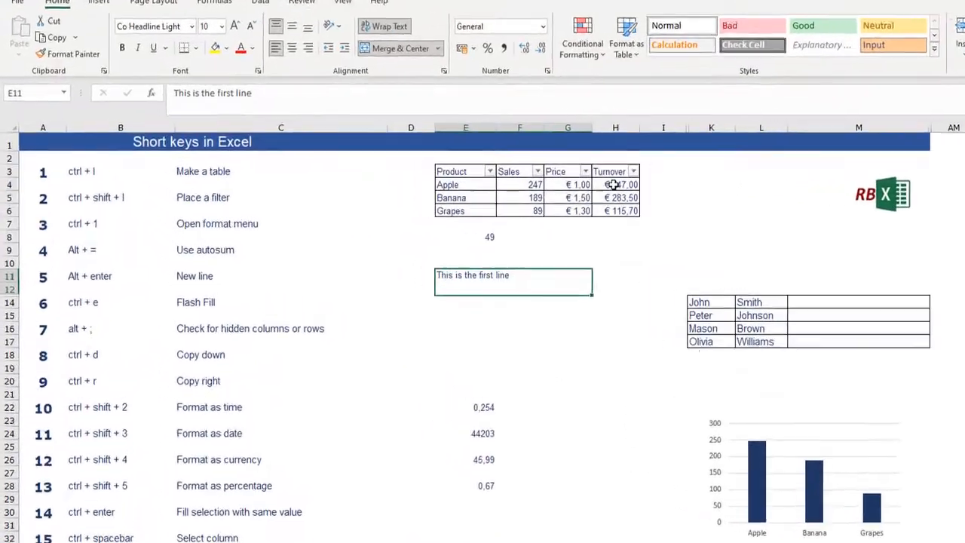
drag(613, 185, 616, 211)
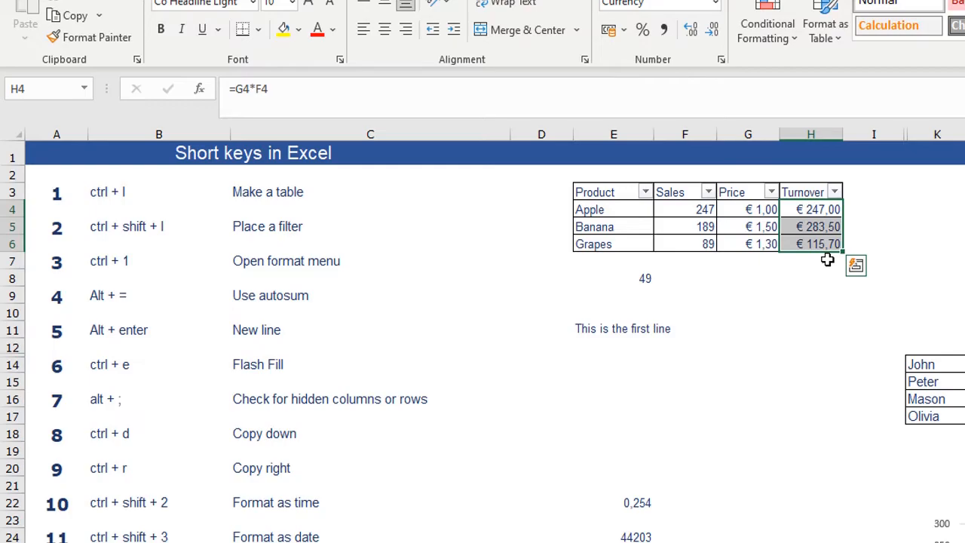
key(alt+equal)
click(827, 261)
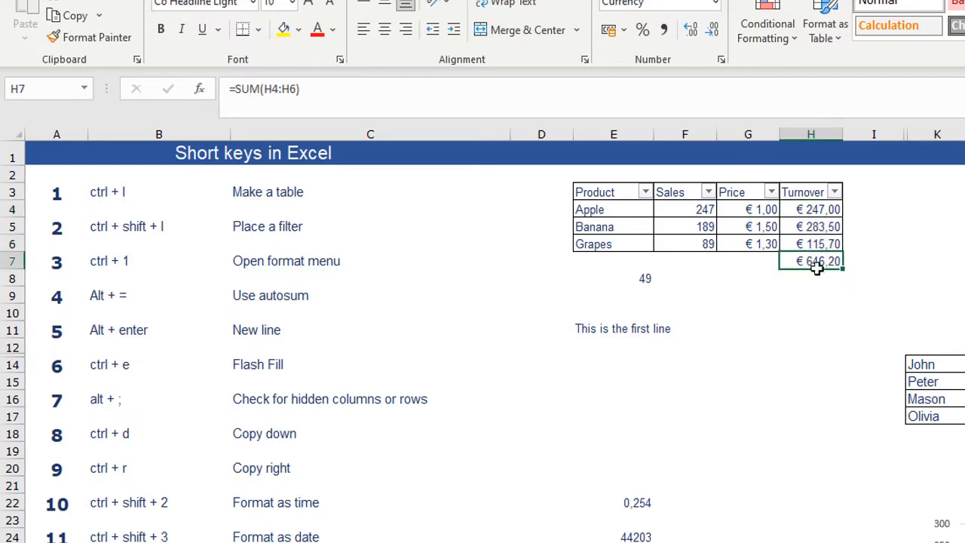
drag(811, 211, 811, 244)
click(816, 305)
click(814, 259)
- Add a line break after the existing text in merged cell E11 and enter "second line" beneath it
click(115, 348)
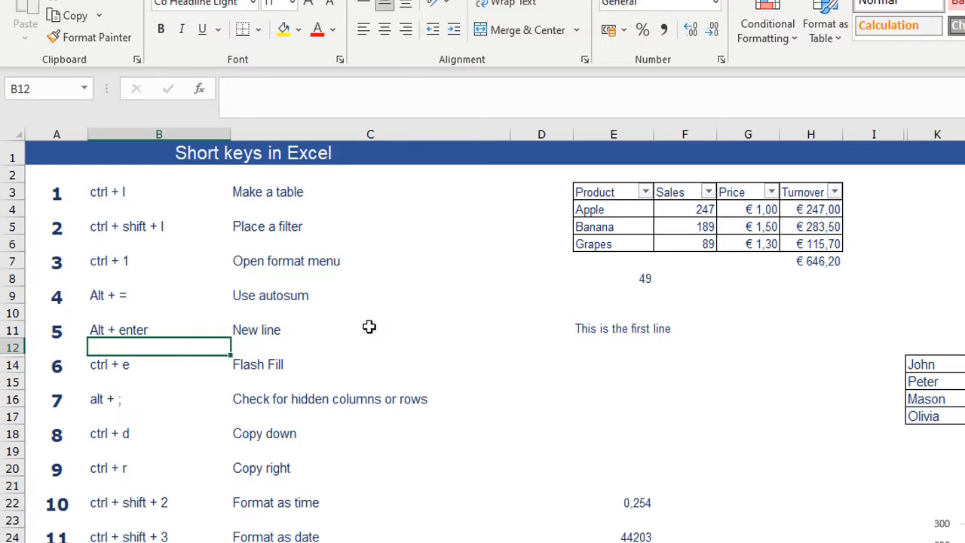
click(606, 331)
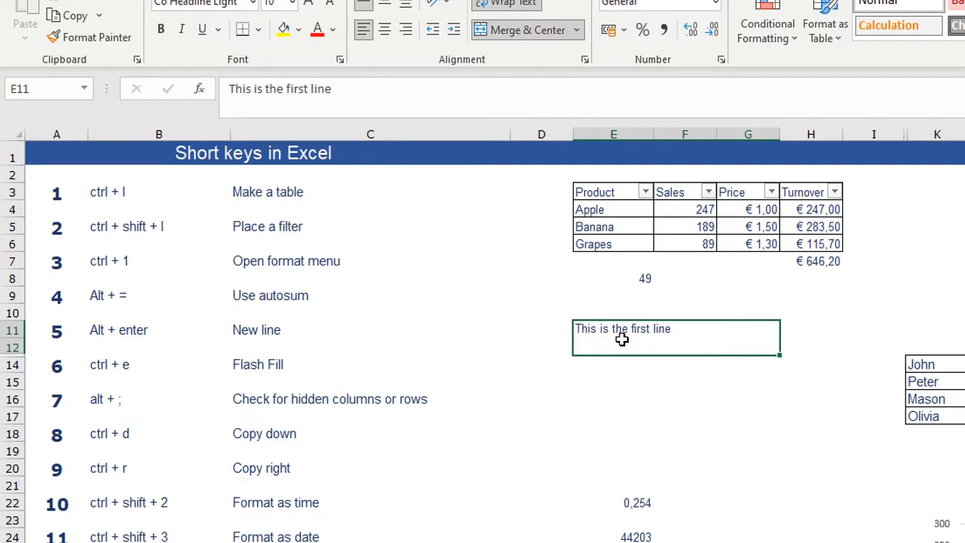
click(362, 95)
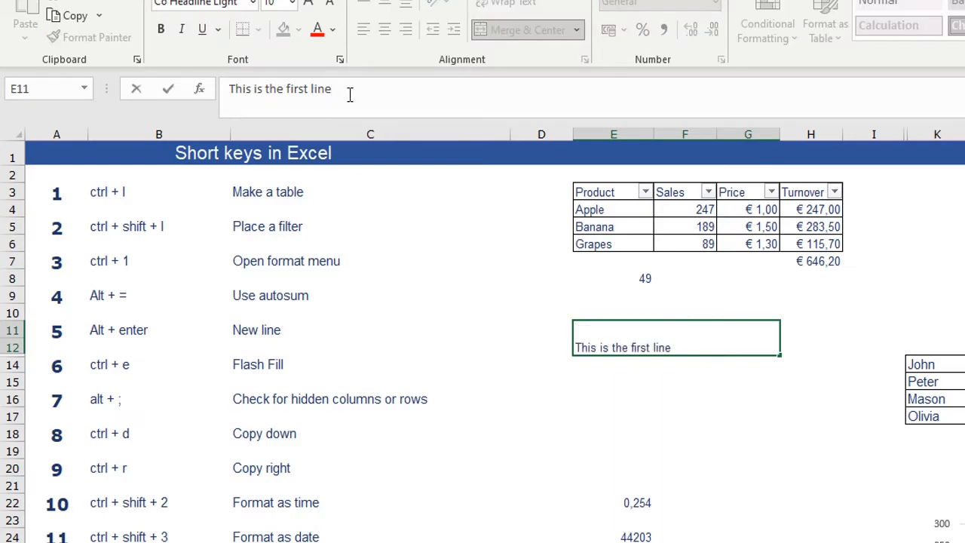
key(alt+Return)
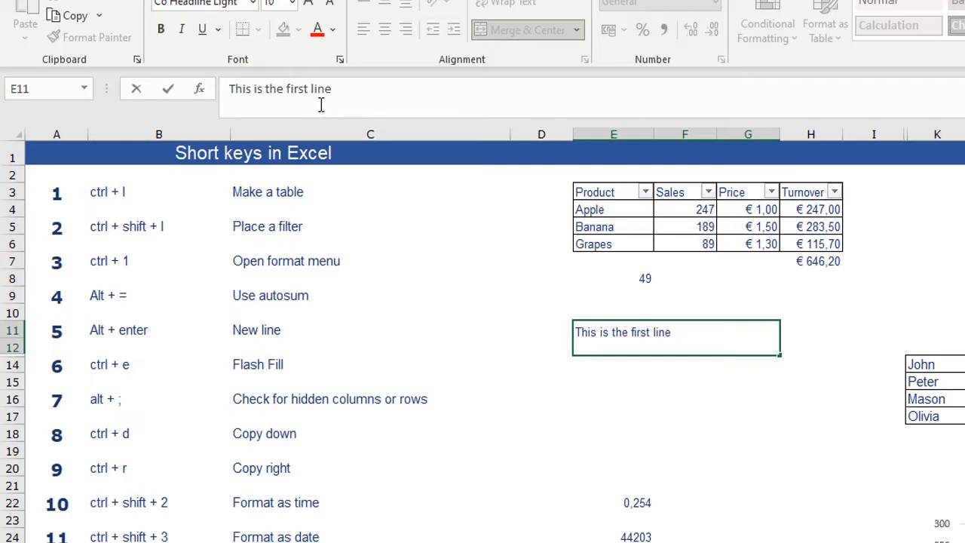
text(second line)
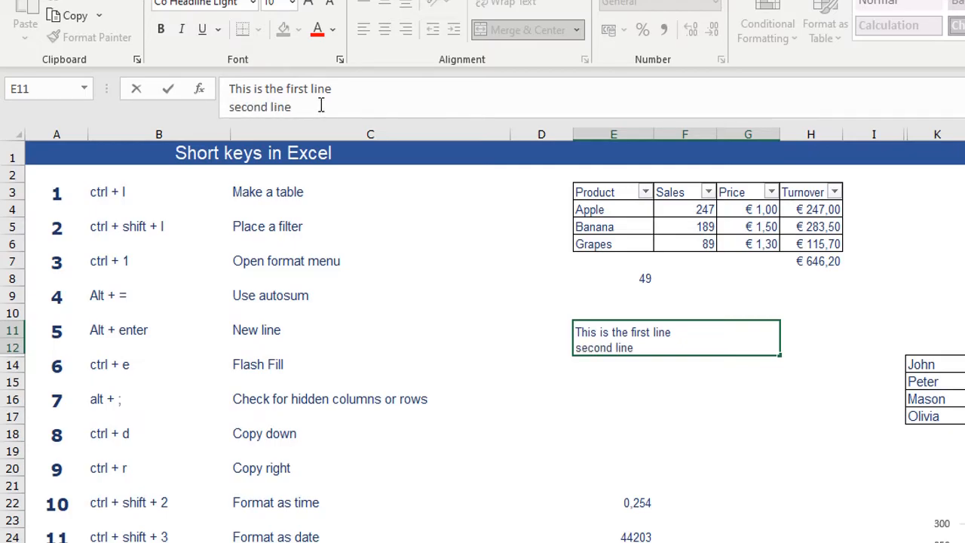
key(Return)
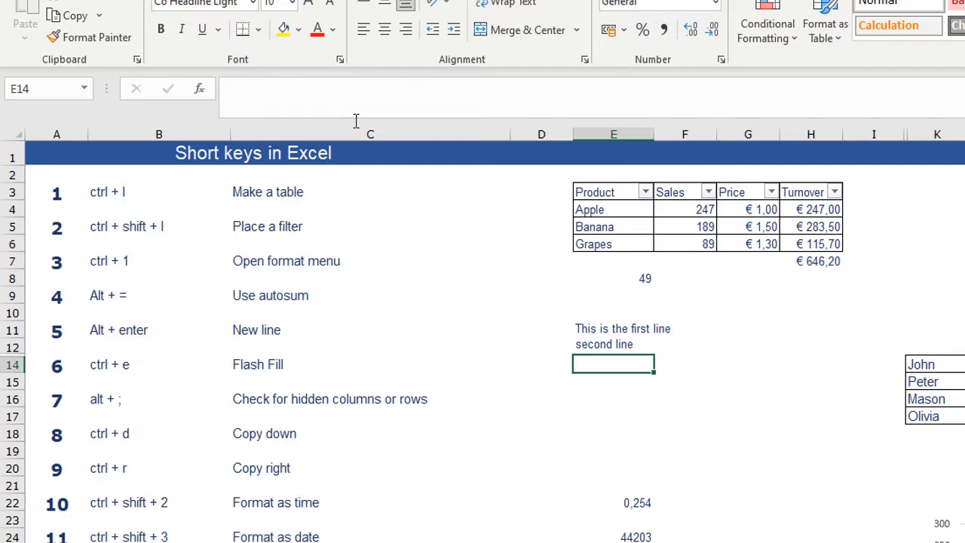
click(599, 341)
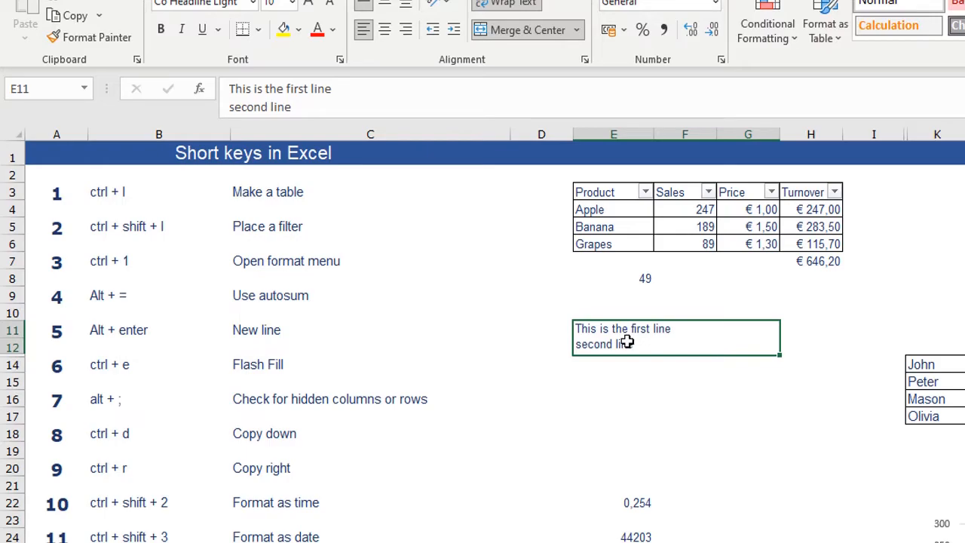
click(494, 349)
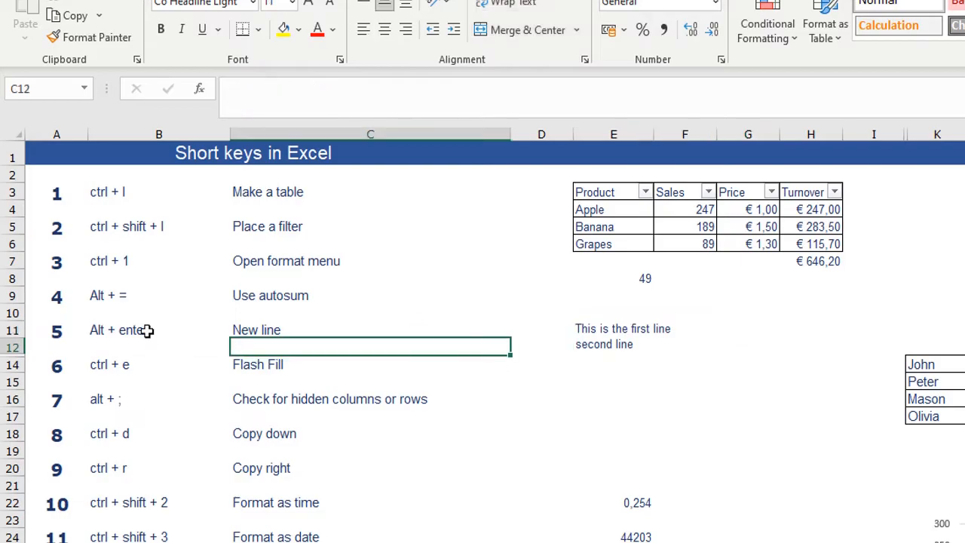
- Enter the first person's full name in M14 and Flash Fill the remaining full names in M15:M17
click(98, 364)
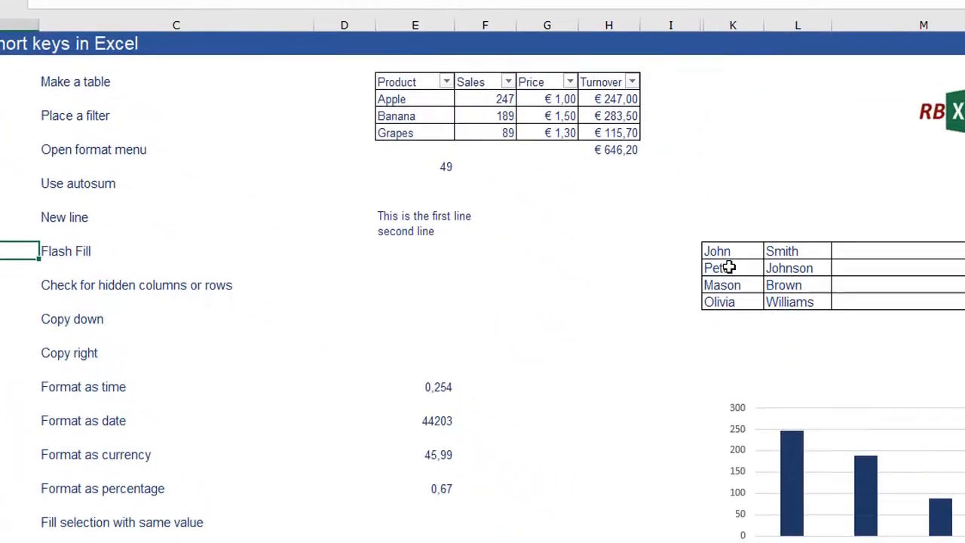
click(727, 251)
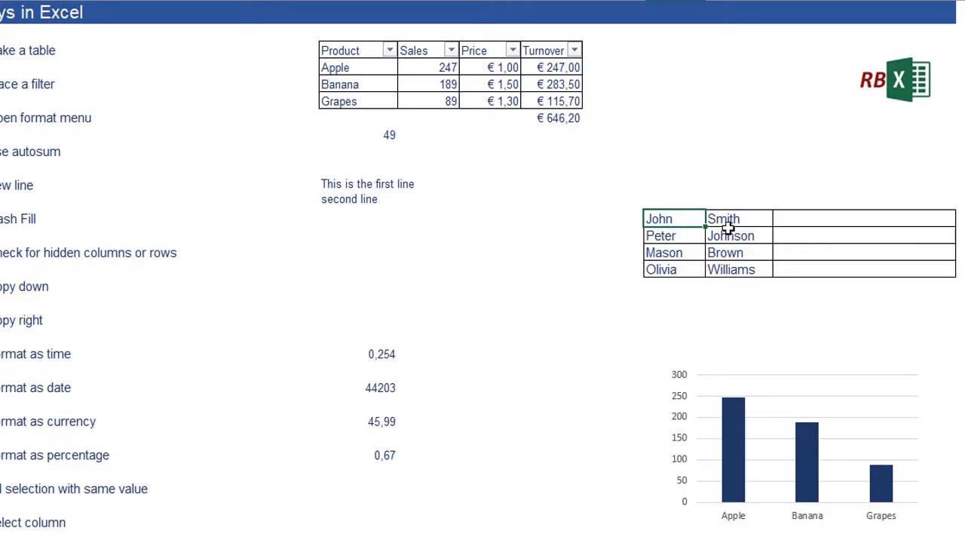
click(791, 220)
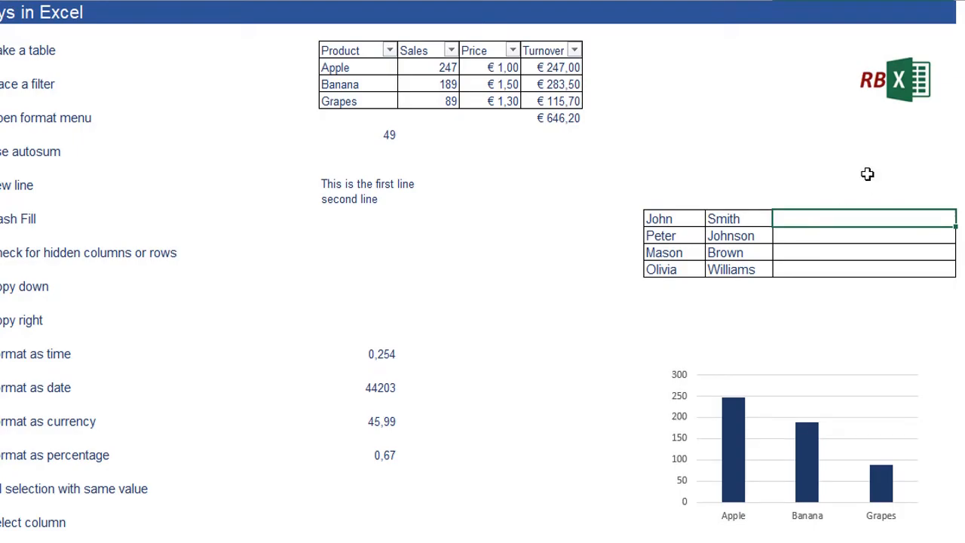
text(John Smith)
key(Return)
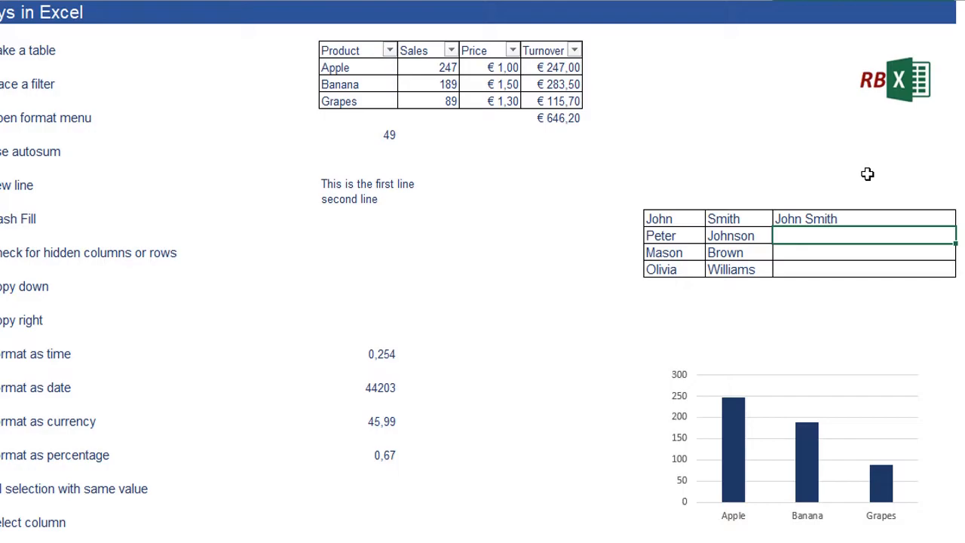
key(ctrl+e)
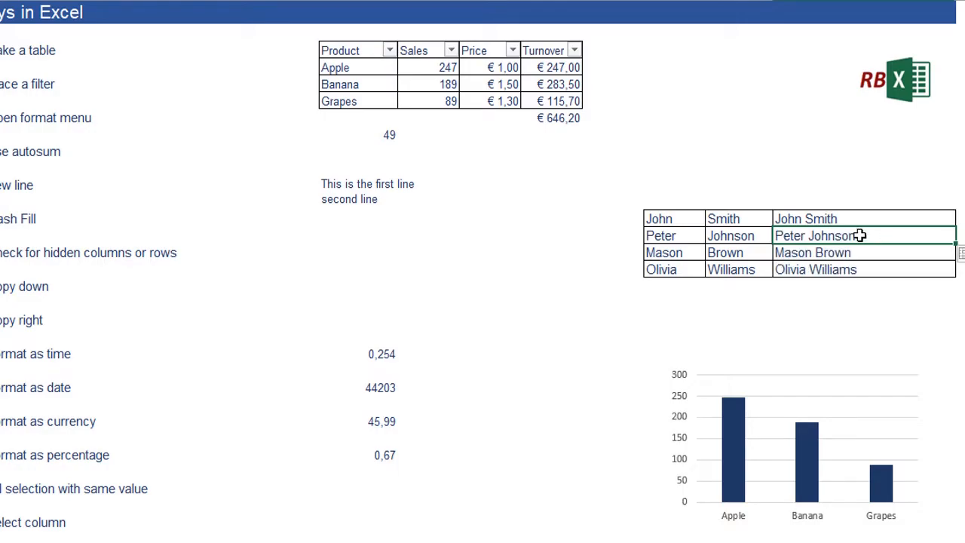
click(792, 218)
- Check the whole sheet for hidden rows and columns by selecting all cells and restricting the selection to visible cells
key(ctrl+End)
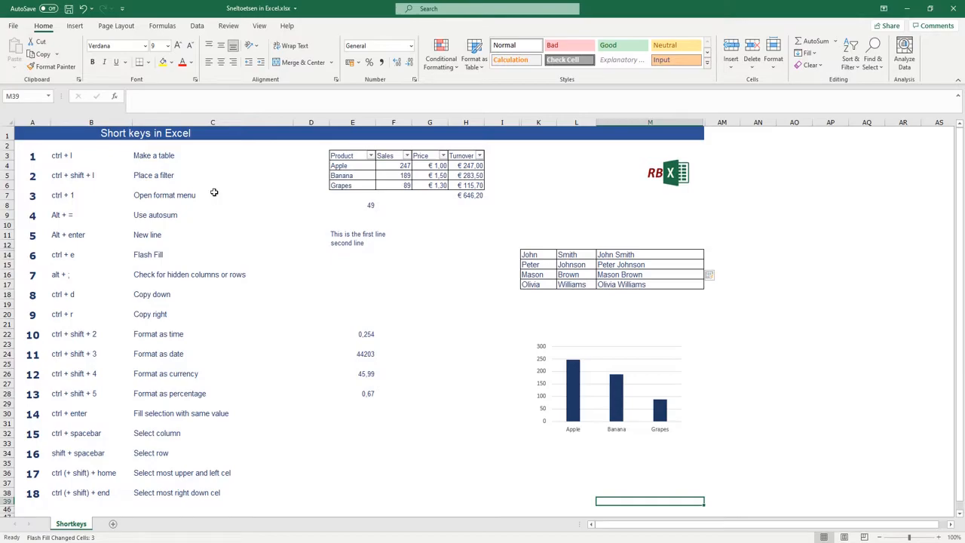
click(460, 303)
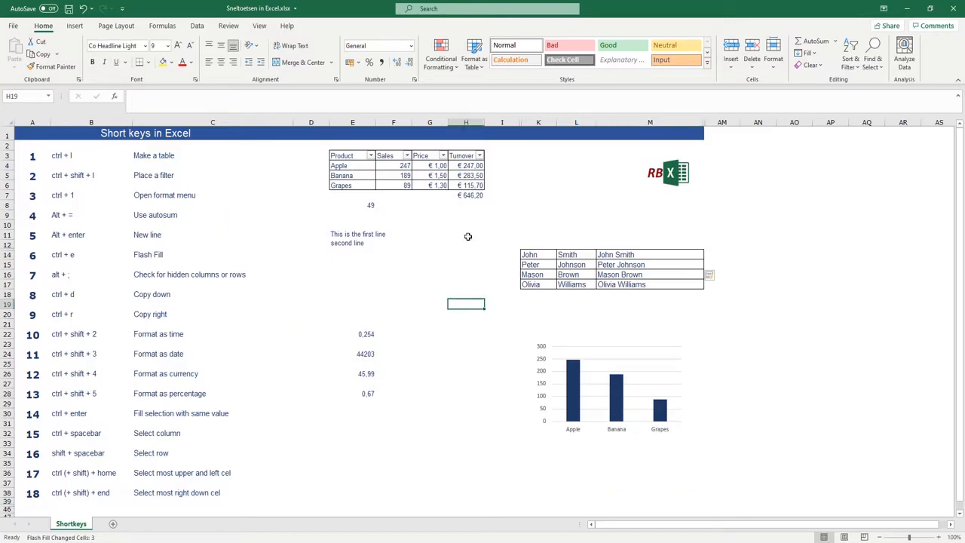
key(ctrl+a)
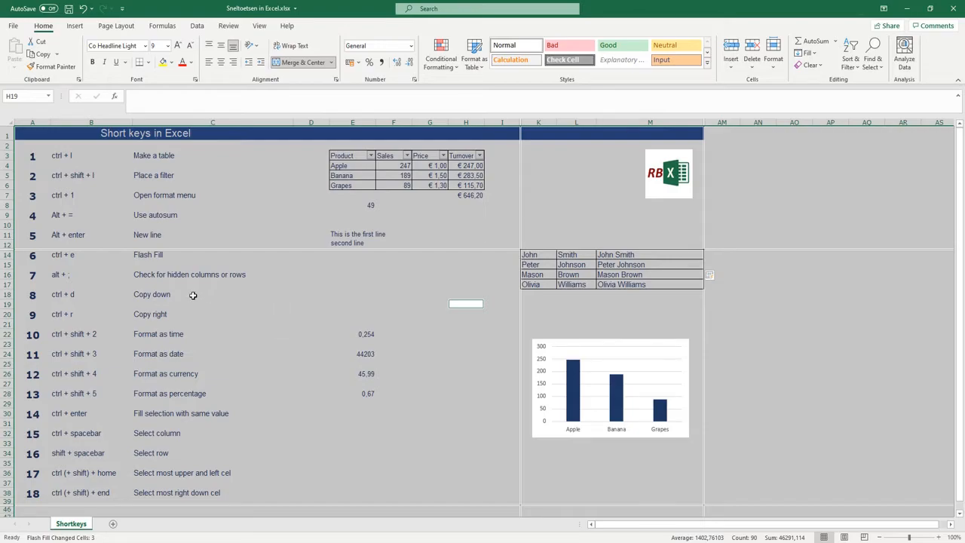
click(338, 295)
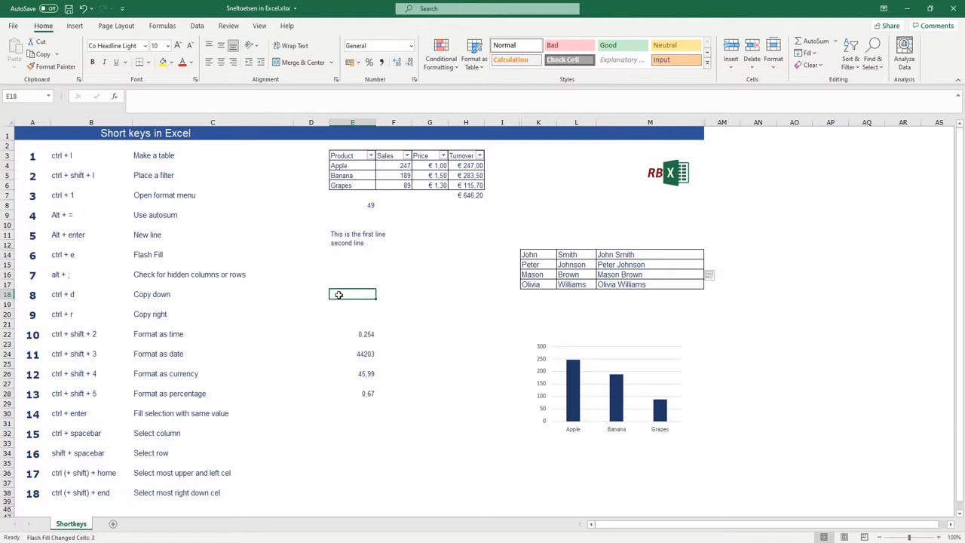
key(ctrl+a)
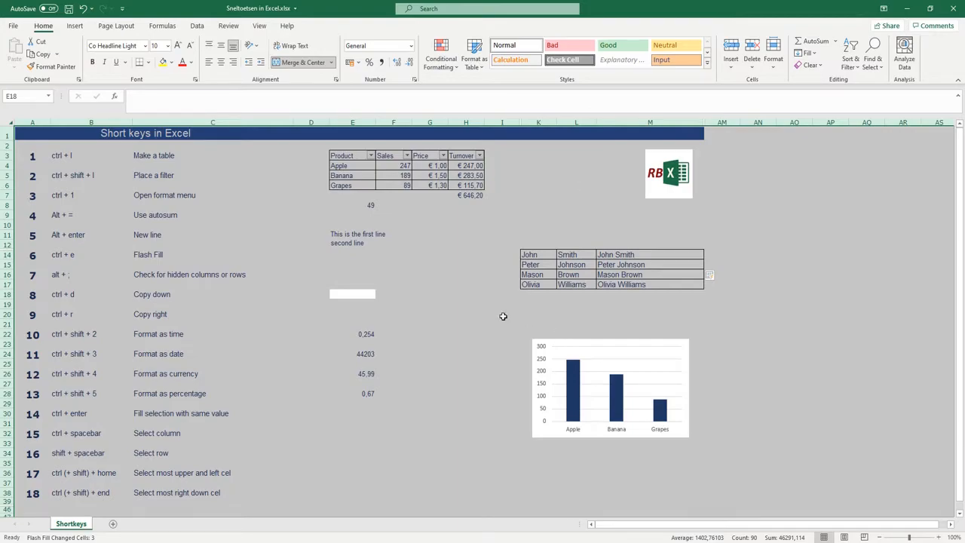
click(467, 313)
key(ctrl+a)
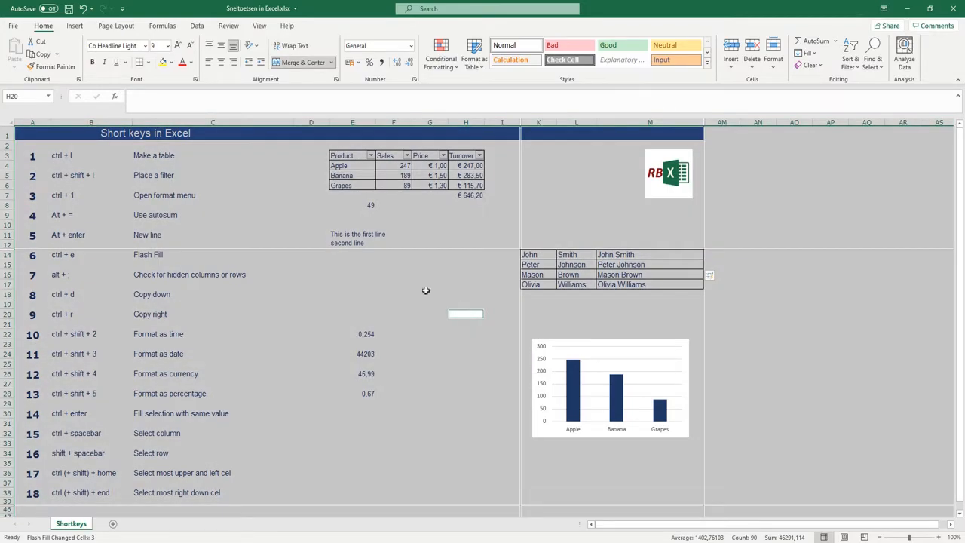
- Copy the "Copy down" text from C18 into the empty cell C19 directly below it
click(335, 298)
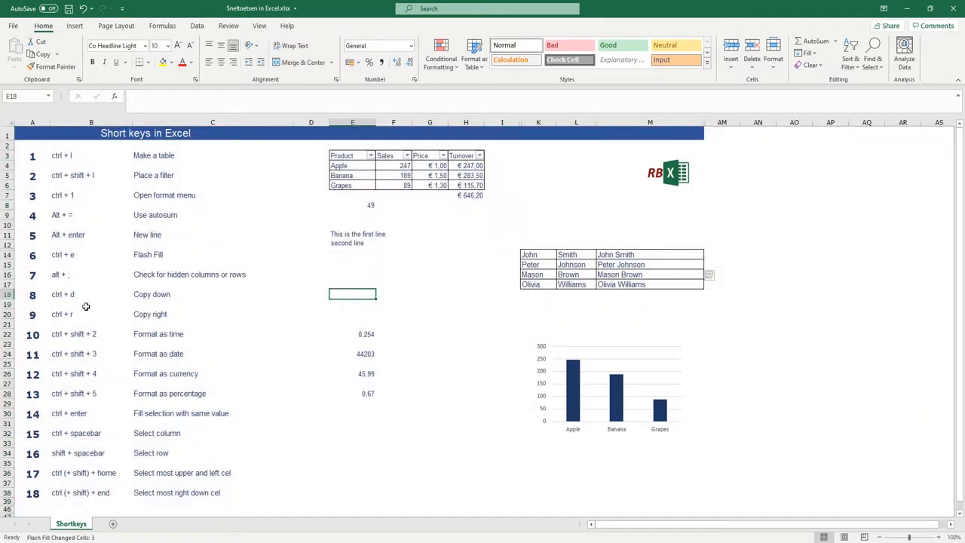
click(162, 303)
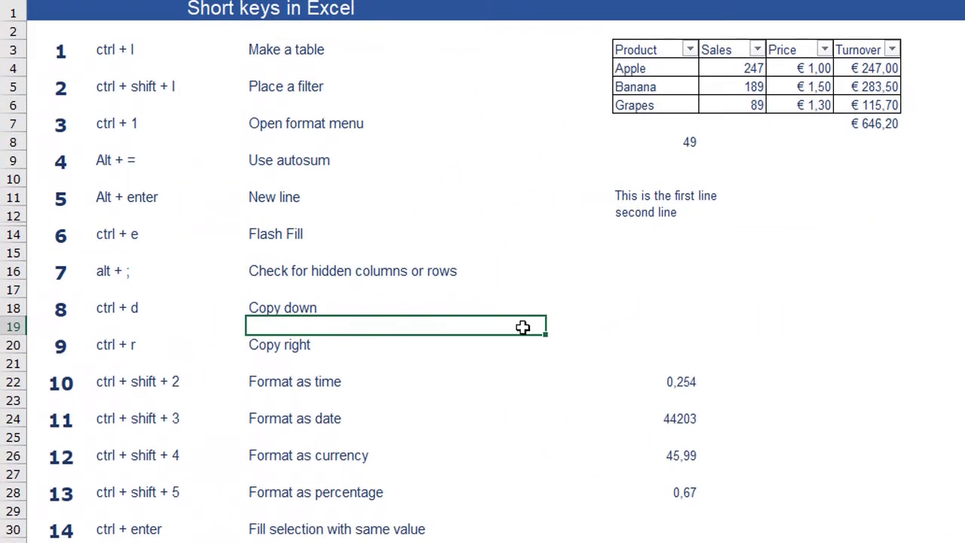
key(ctrl+d)
click(327, 307)
click(323, 325)
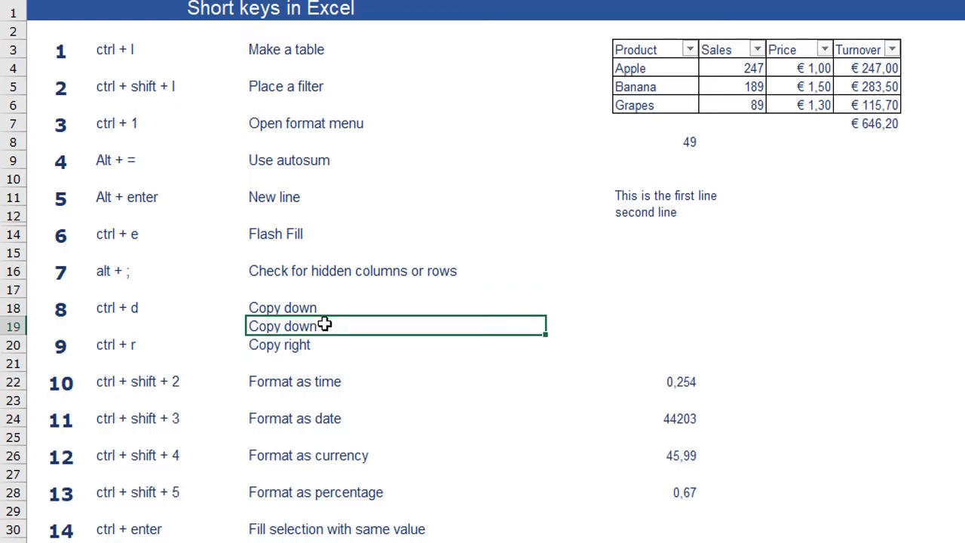
- Copy the "Copy right" text from C20 into the adjacent cell D20
click(283, 345)
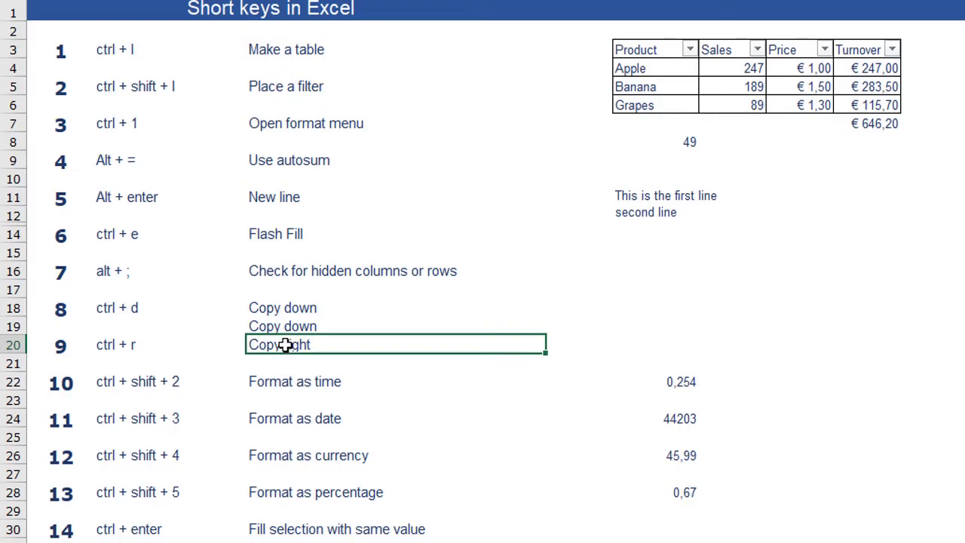
click(591, 344)
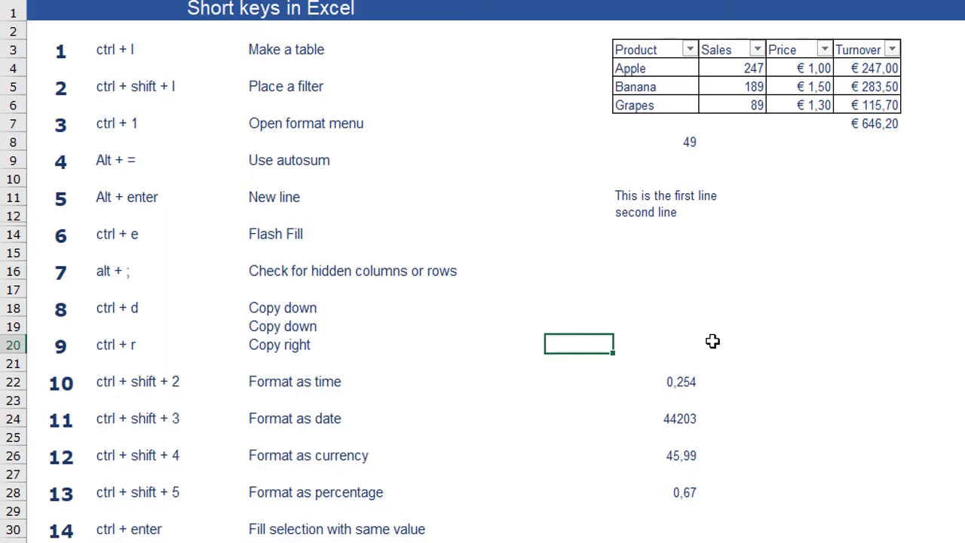
key(ctrl+r)
click(326, 345)
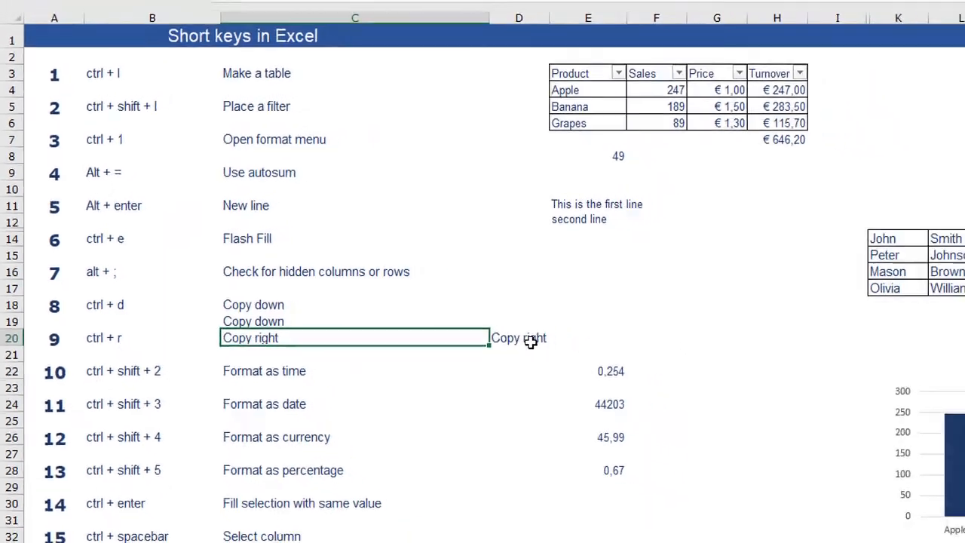
click(529, 341)
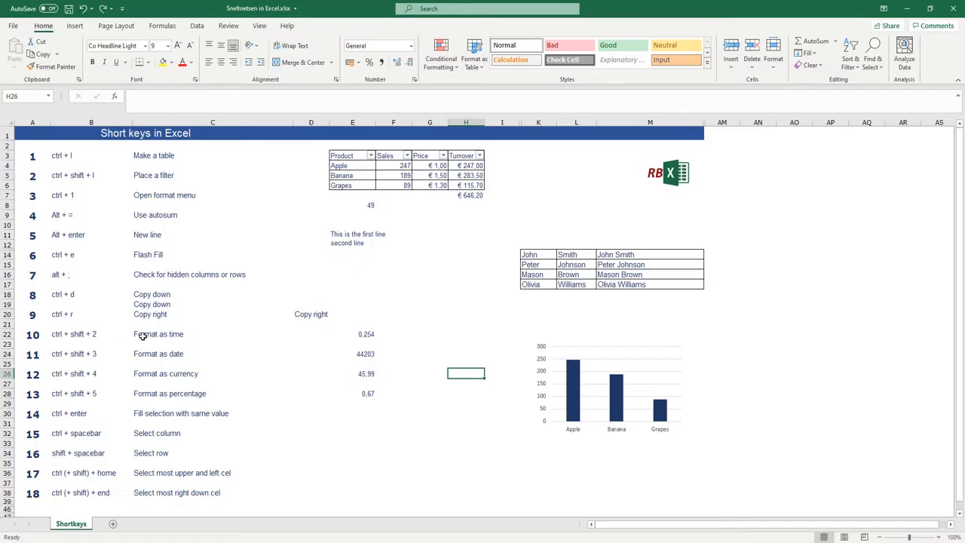
- Format the number in E22 as a time and the number in E24 as a date
click(369, 335)
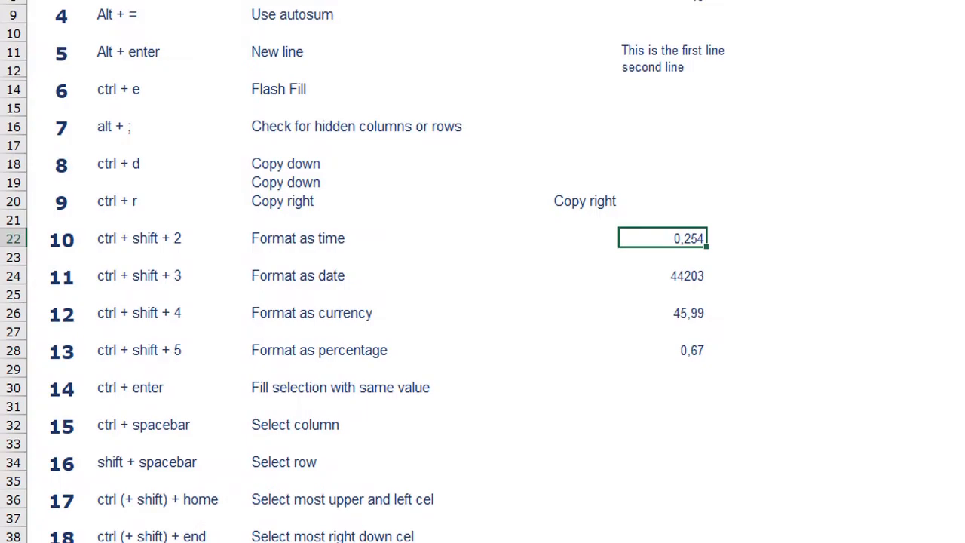
key(ctrl+shift+2)
click(692, 276)
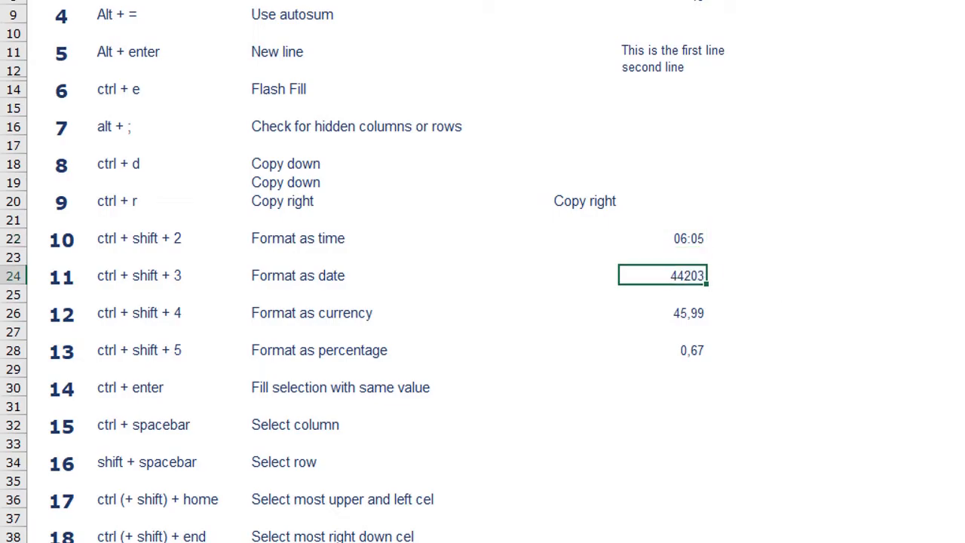
key(ctrl+shift+3)
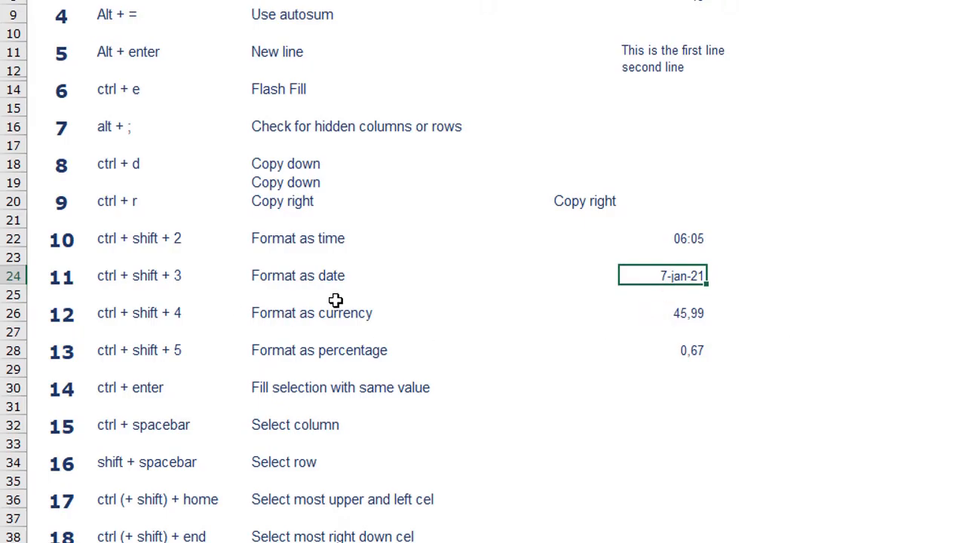
- Format the value in E26 as currency and the value in E28 as a percentage
click(690, 313)
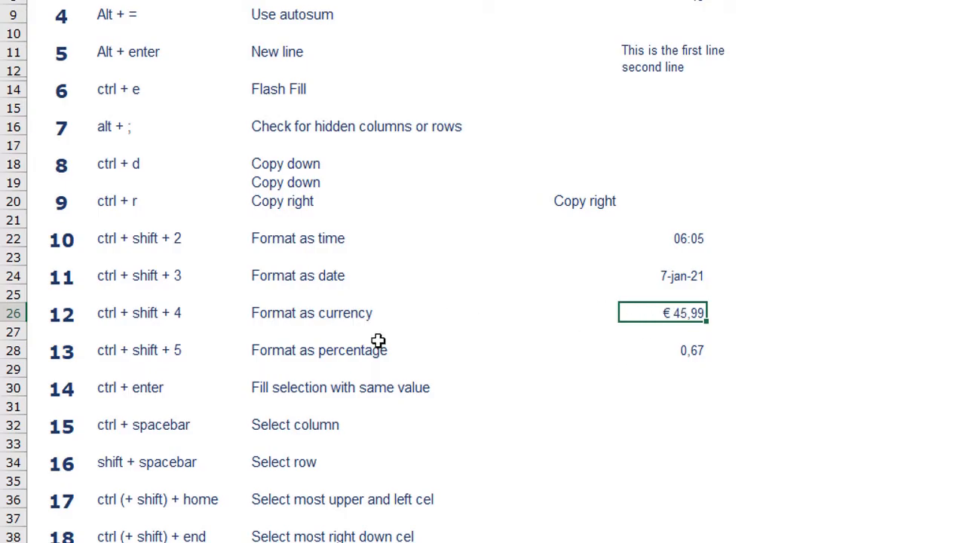
click(688, 349)
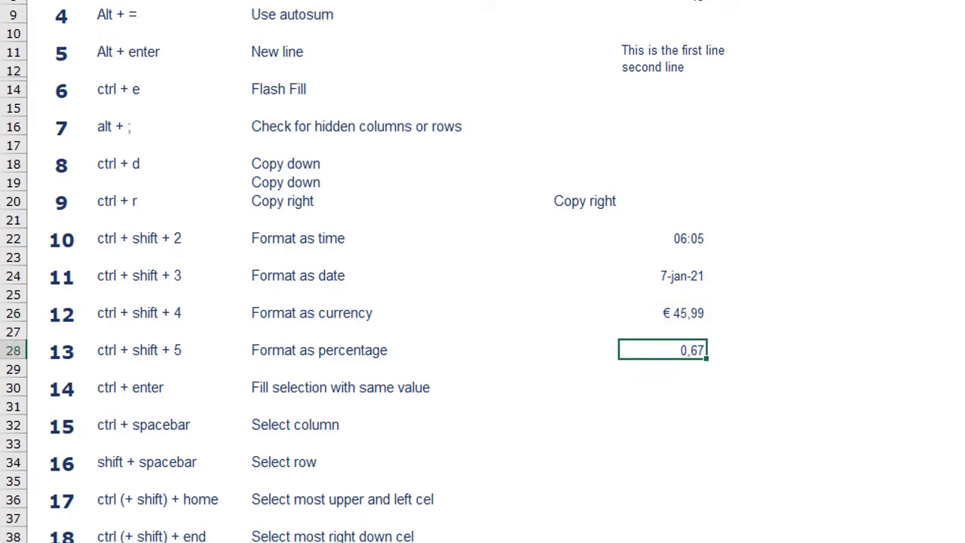
key(ctrl+shift+5)
- Fill all cells of the range E30:E37 at once with the text "sample value"
drag(672, 309, 682, 437)
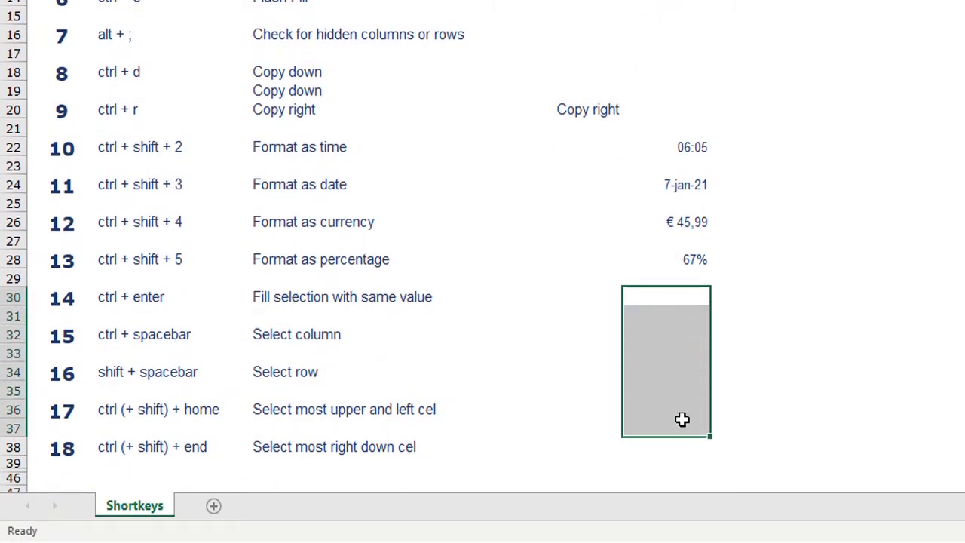
text(sample)
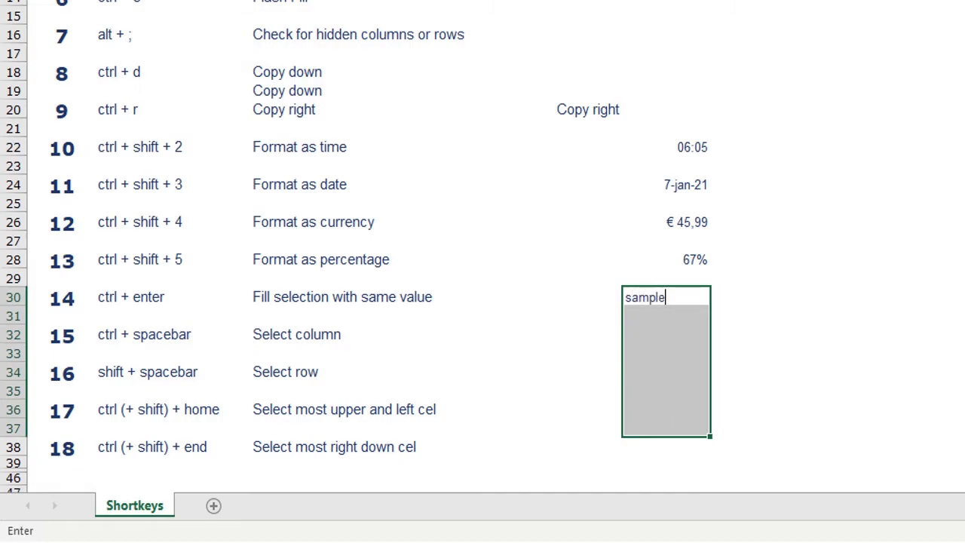
text( value)
key(ctrl+Return)
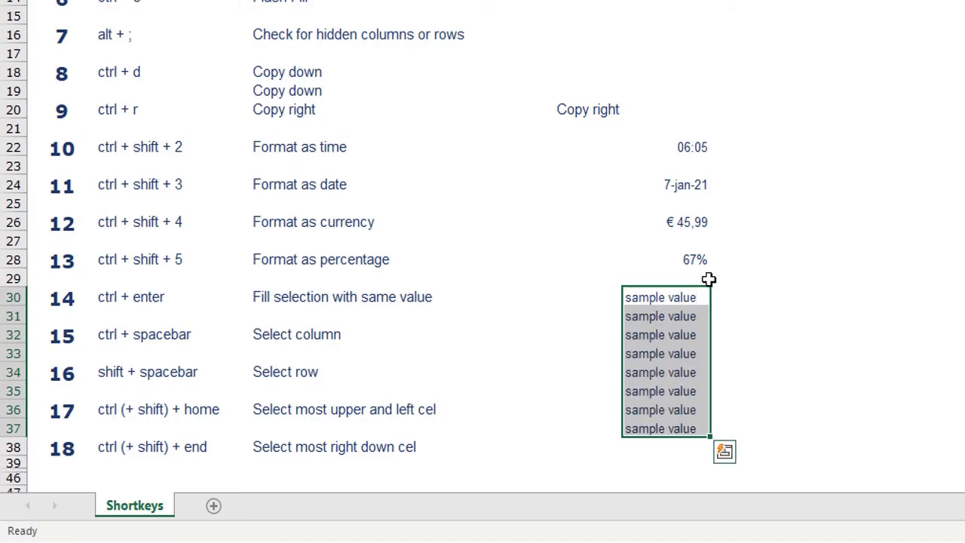
click(660, 297)
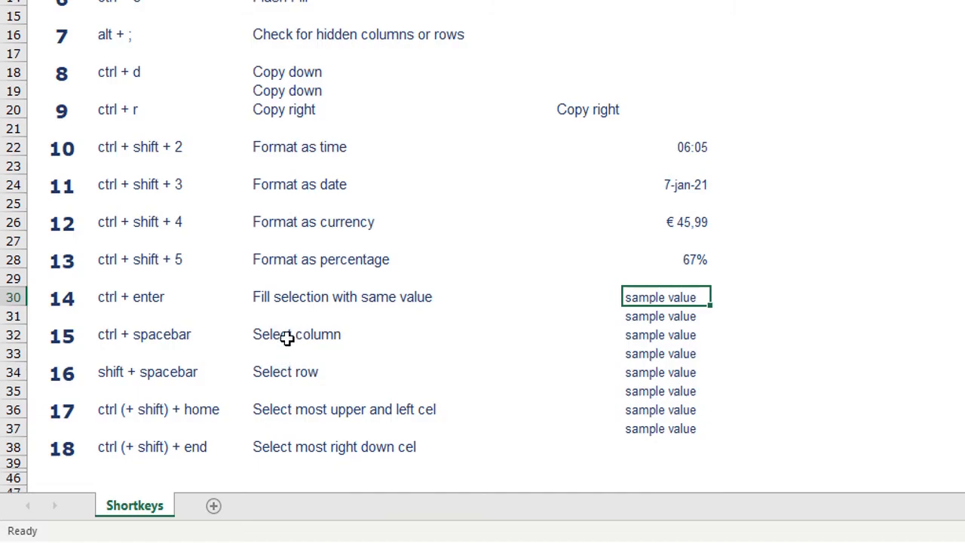
- Demonstrate whole-column selection, first from cell G19 and again from cell L8
click(823, 88)
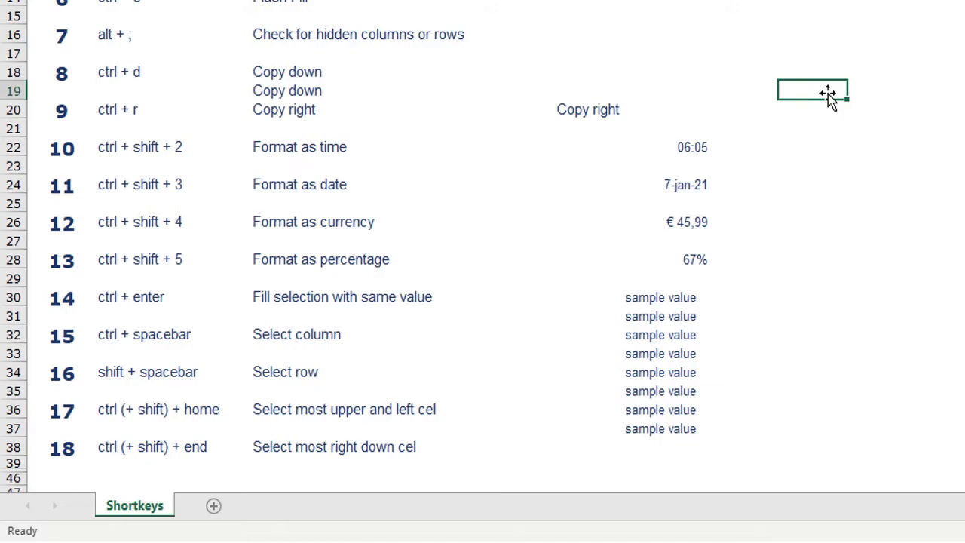
key(ctrl+space)
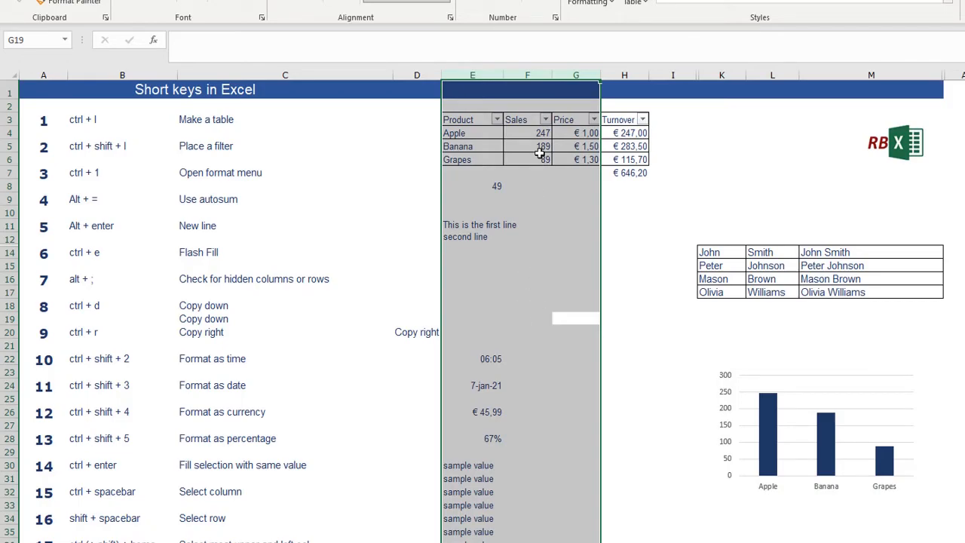
click(496, 233)
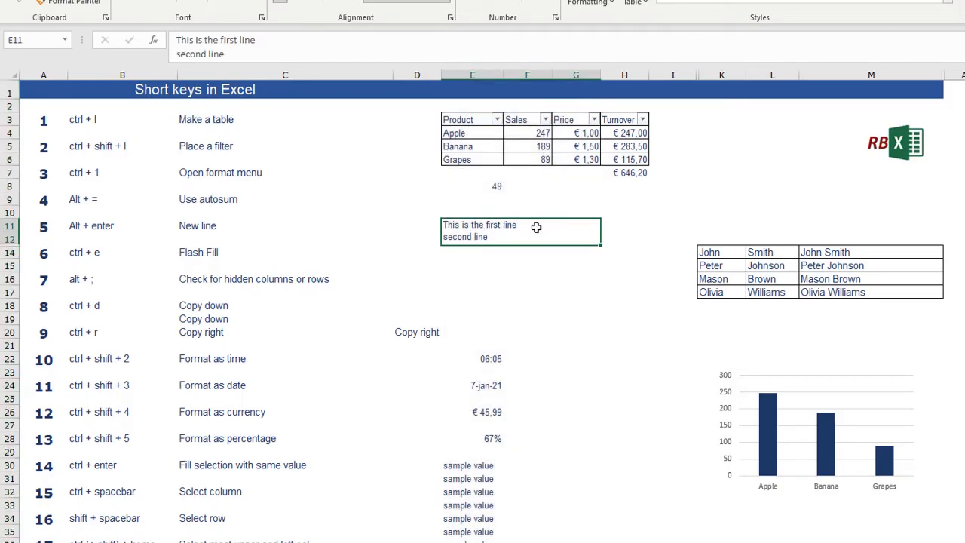
click(774, 183)
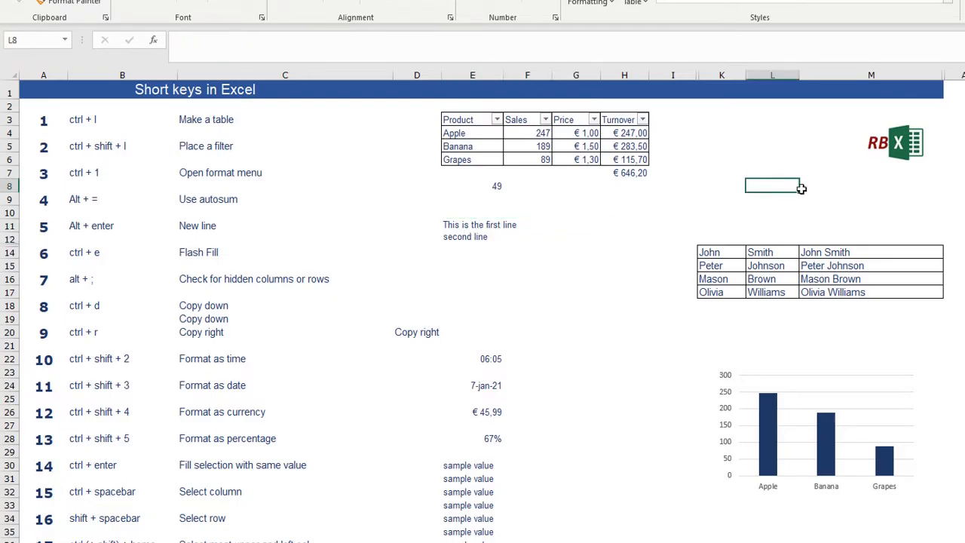
key(ctrl+space)
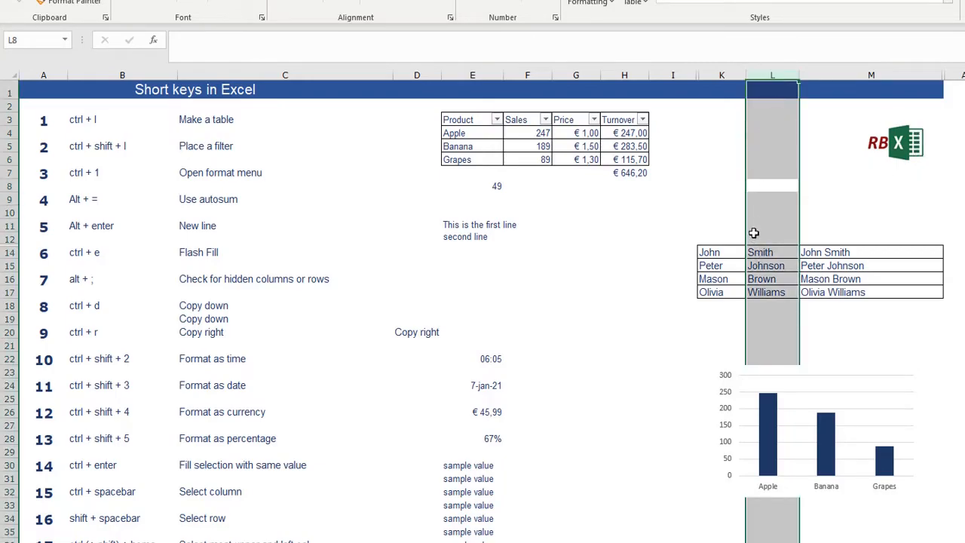
- Demonstrate whole-row selection from cell K10, and clear it by selecting the number 4 cell in column A
click(700, 215)
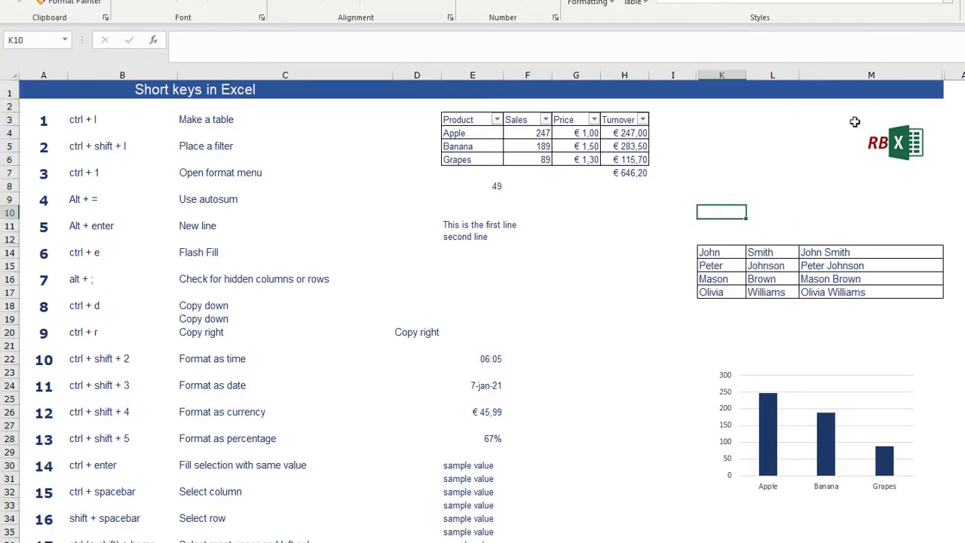
key(shift+space)
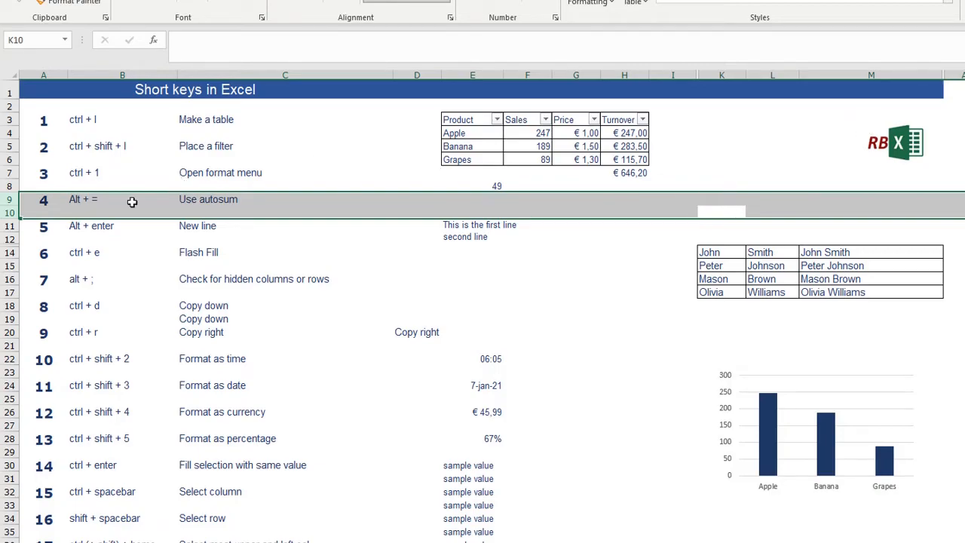
click(39, 201)
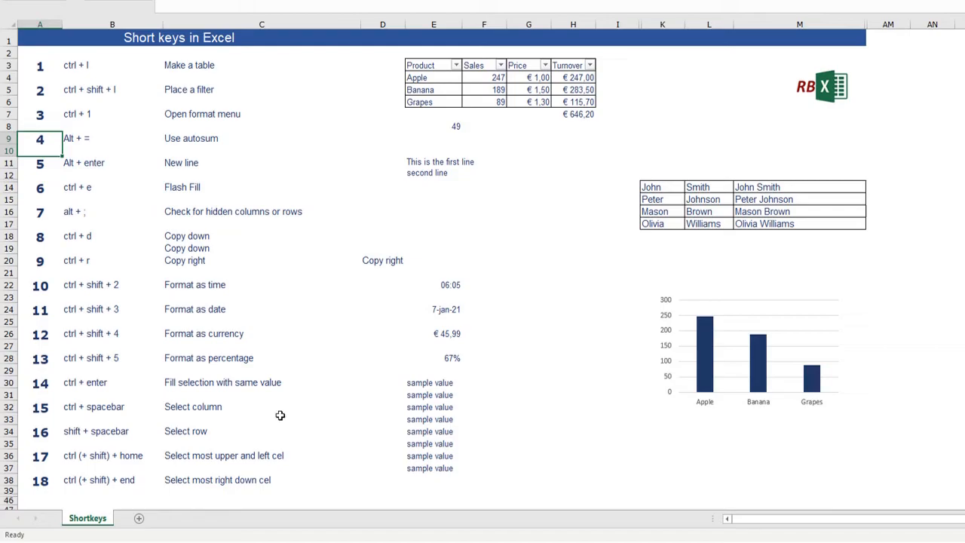
- Select a cell far down the sheet in row 294 and jump back to cell A1
scroll(405, 385, down, 20)
scroll(422, 383, down, 20)
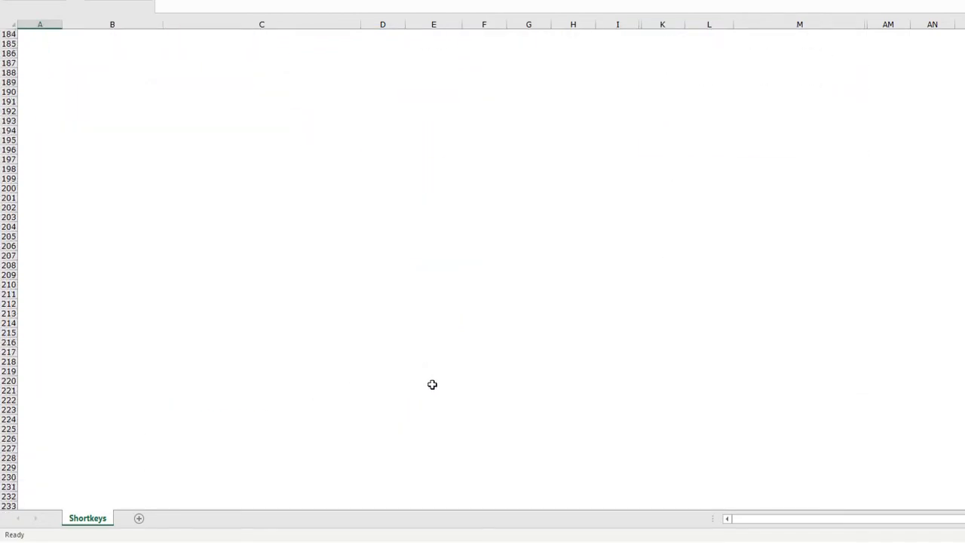
click(671, 400)
key(Right)
scroll(671, 399, right, 8)
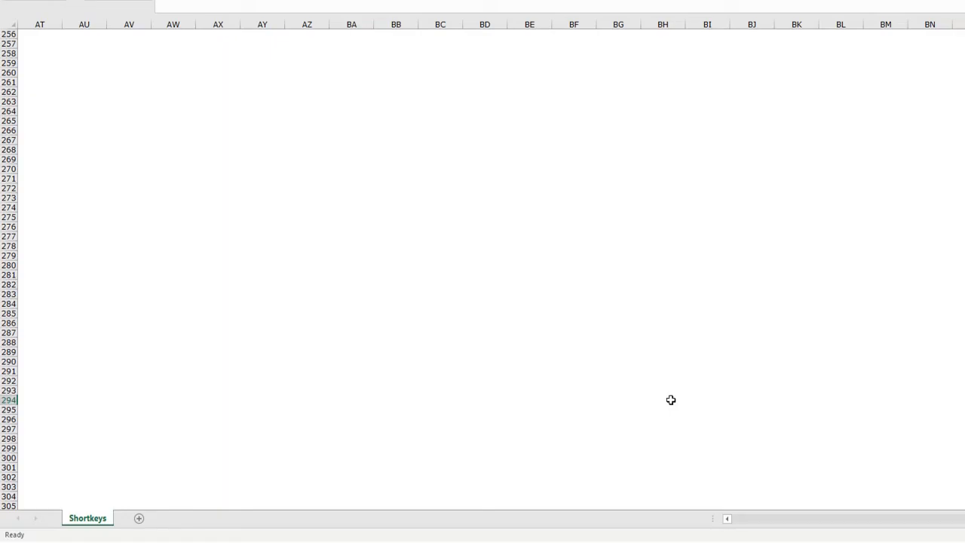
key(ctrl+Home)
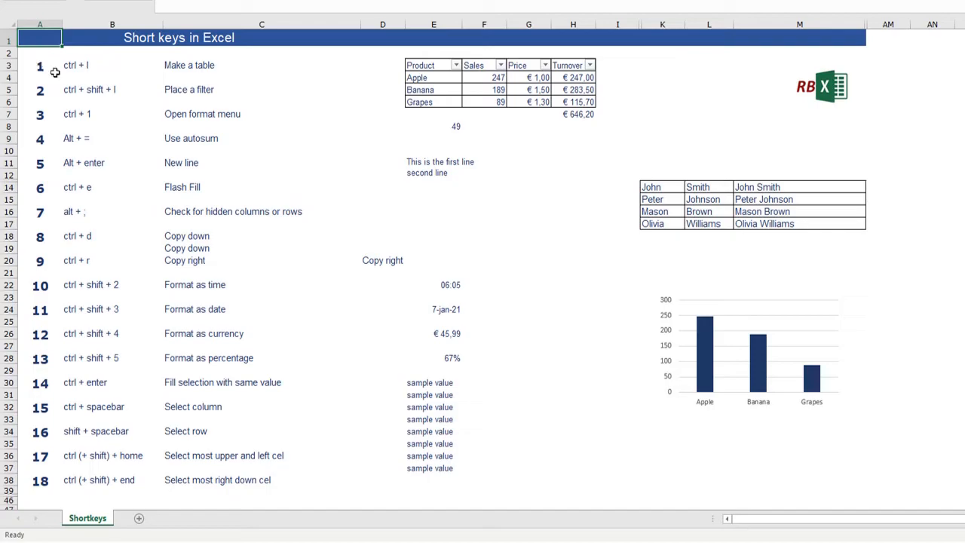
- Extend the selection from cell H32 back to the sheet's first cell A1, and deselect the range
click(574, 404)
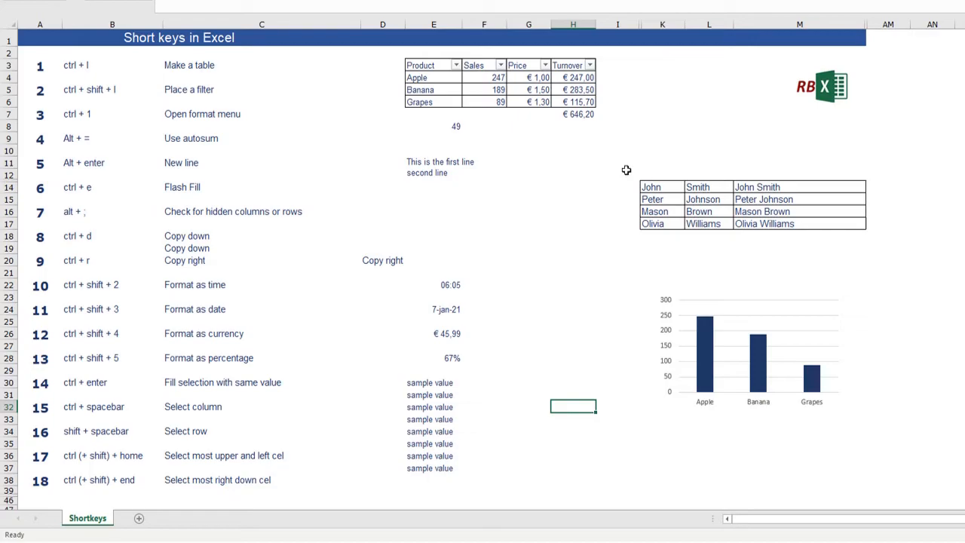
key(ctrl+shift+Home)
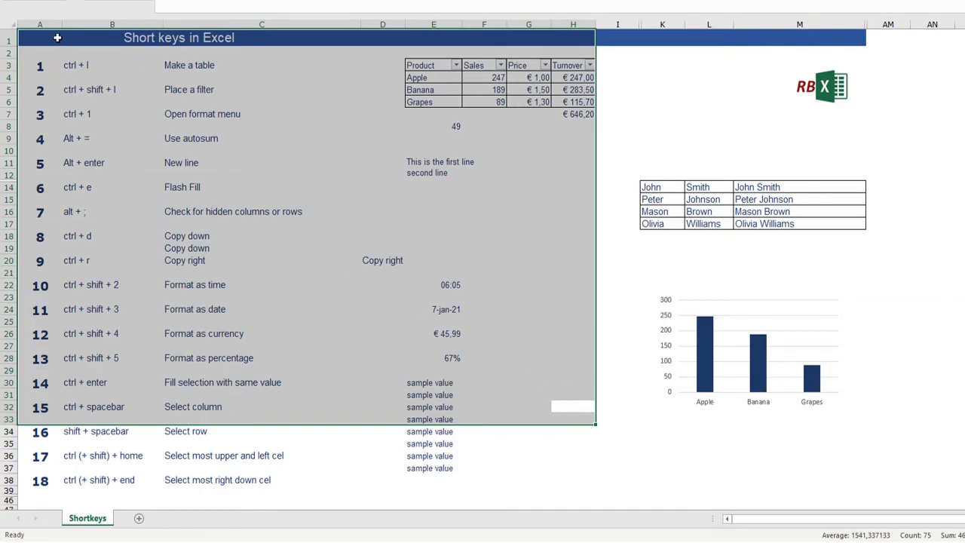
click(363, 233)
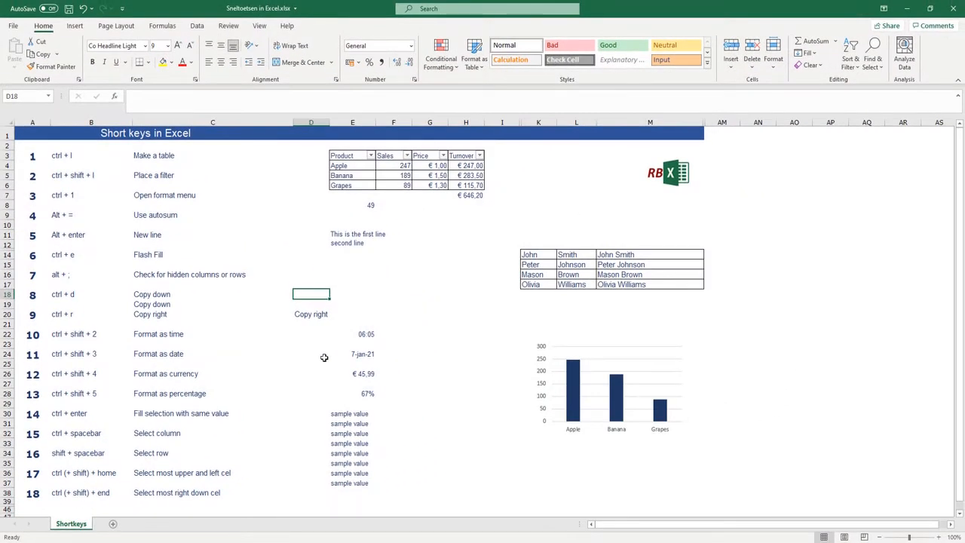
- From cell D24, open the Name Manager, close it without changes and return to the Home commands
click(324, 358)
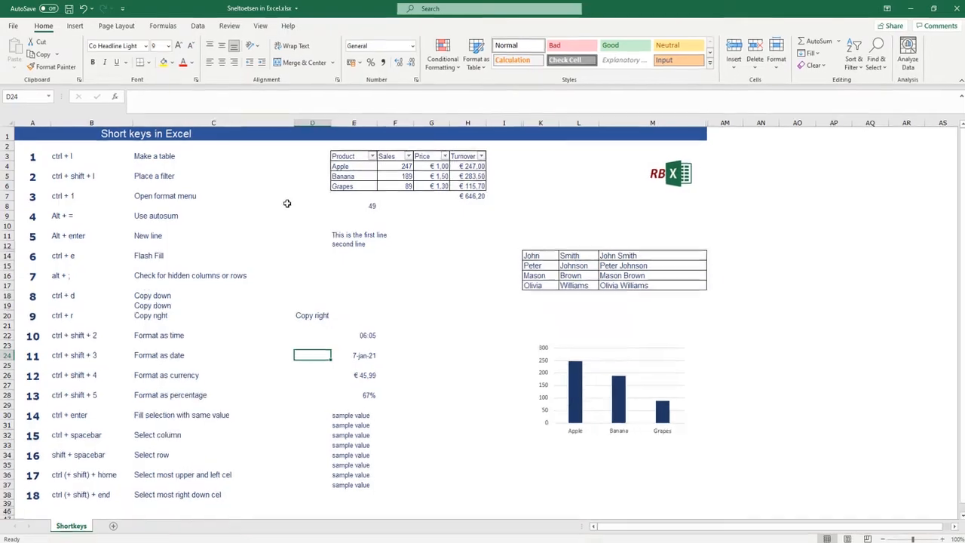
key(alt)
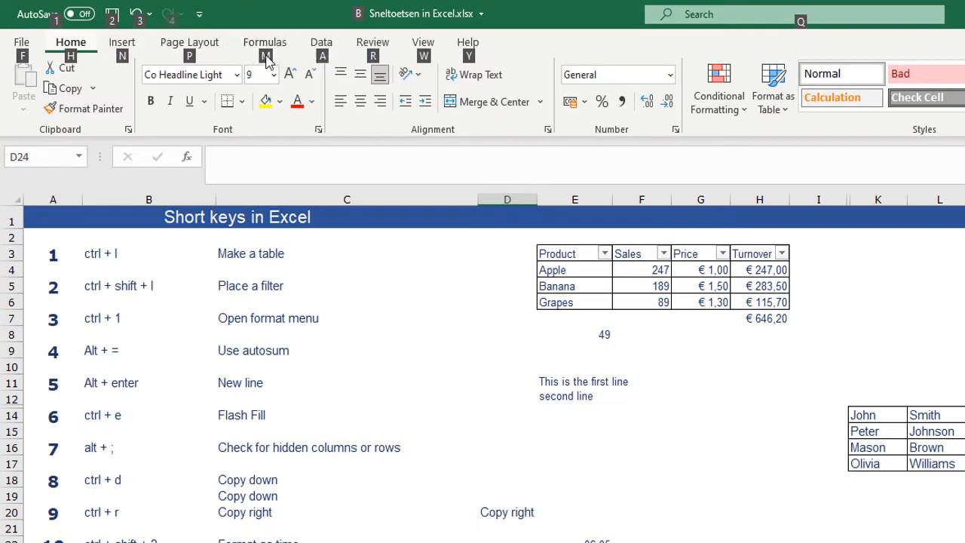
key(m)
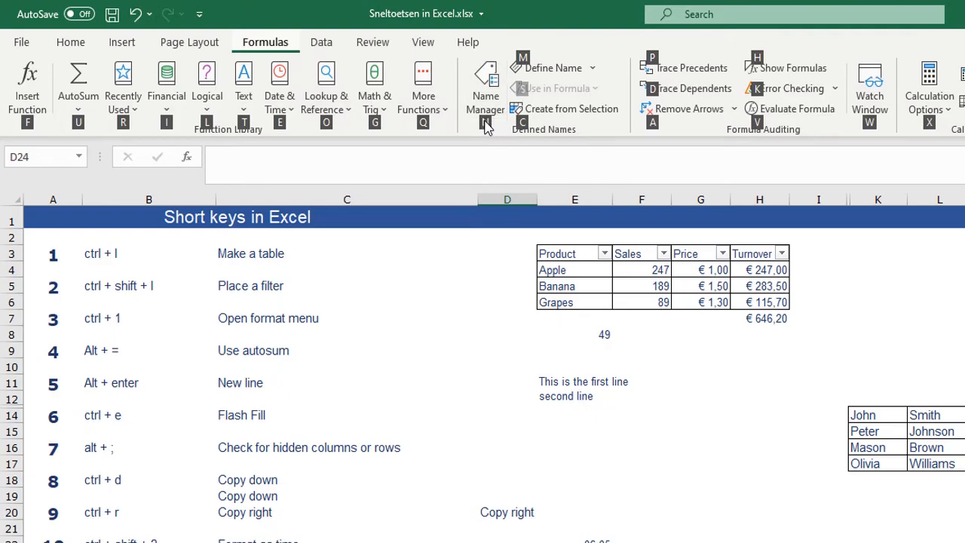
key(n)
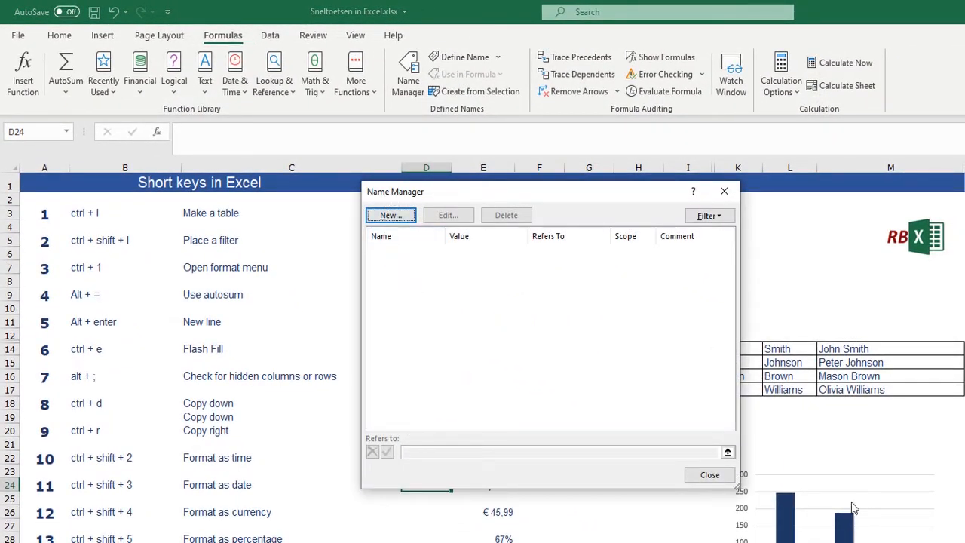
click(724, 191)
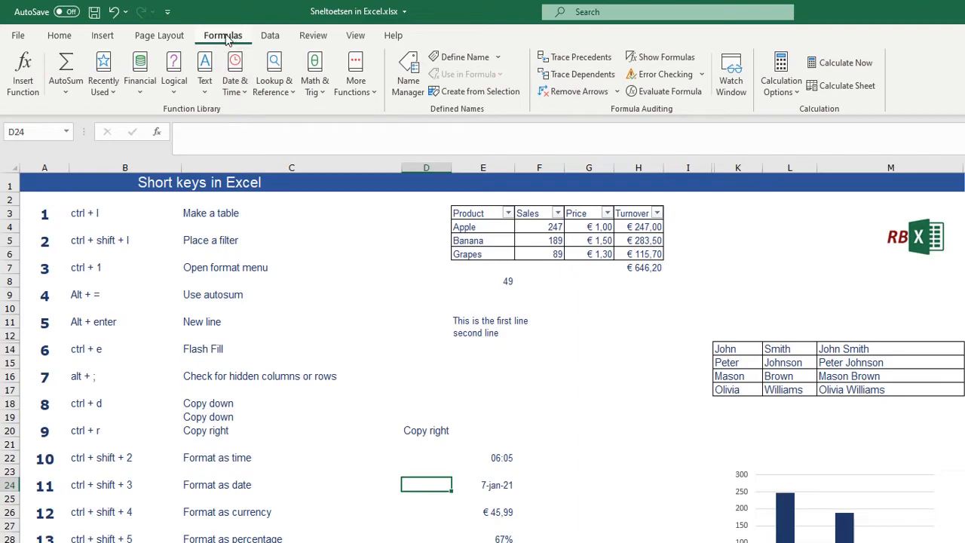
click(61, 38)
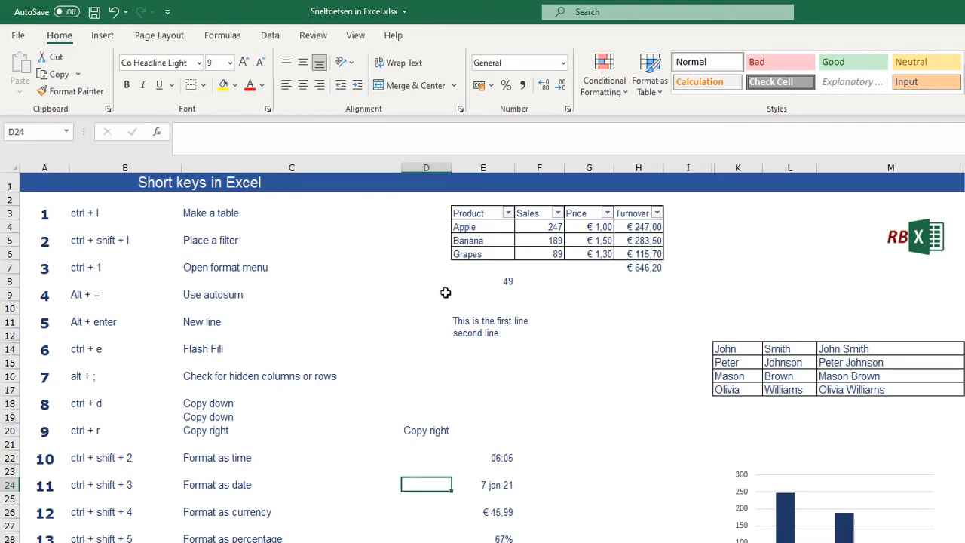
key(alt)
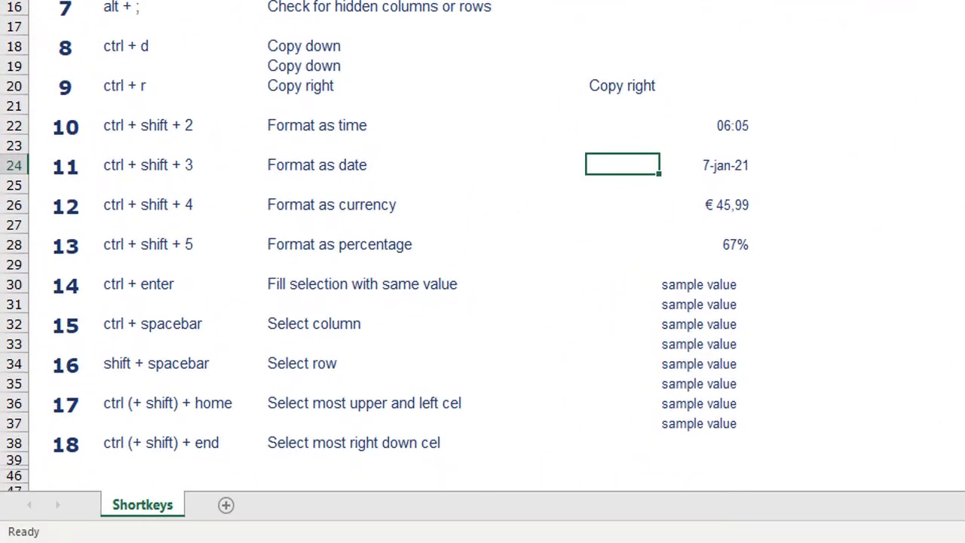
key(shift+F11)
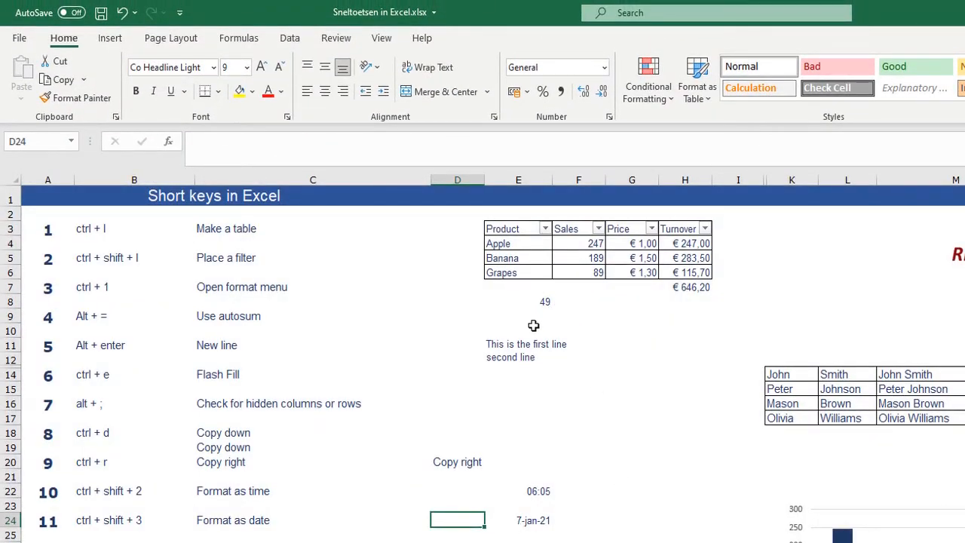
- Merge and center the empty cell range E14:F16
drag(513, 375, 596, 403)
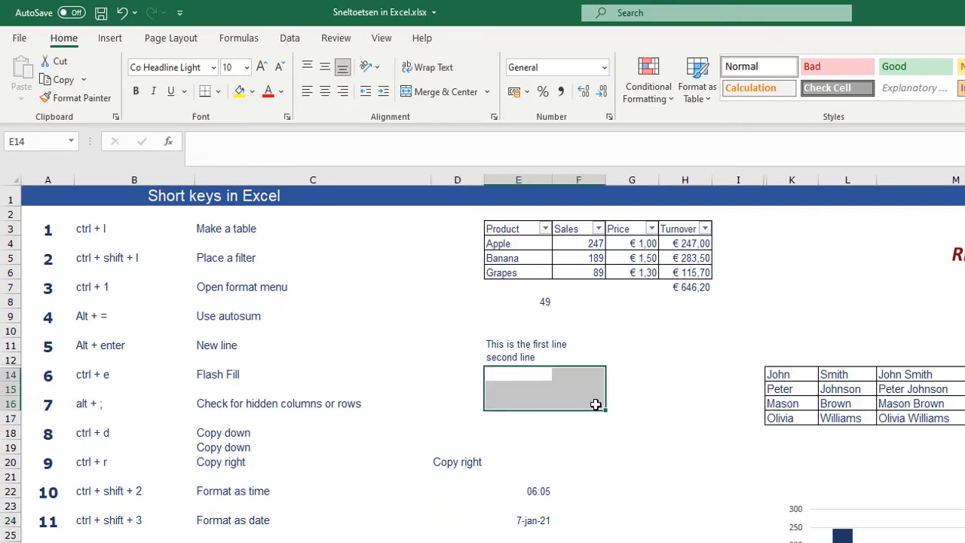
key(alt)
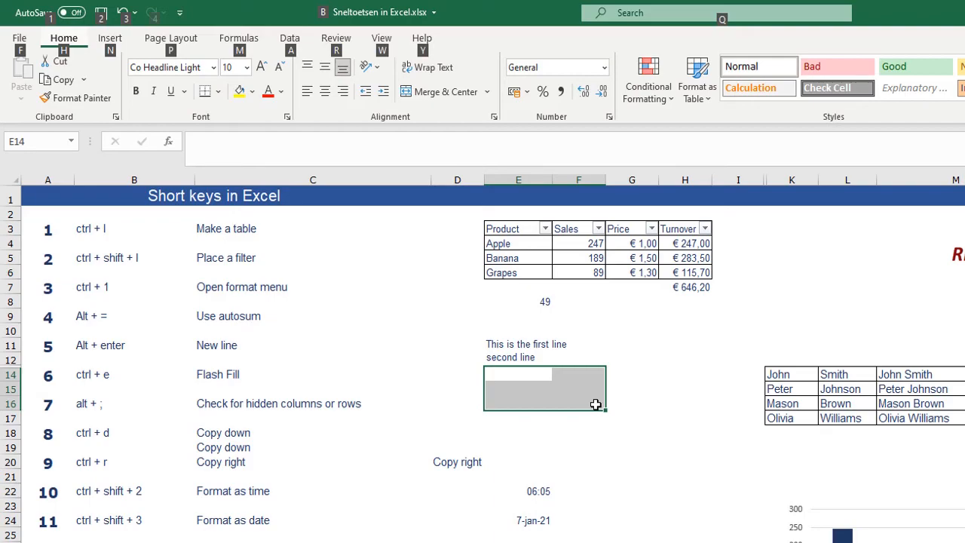
key(h)
key(m)
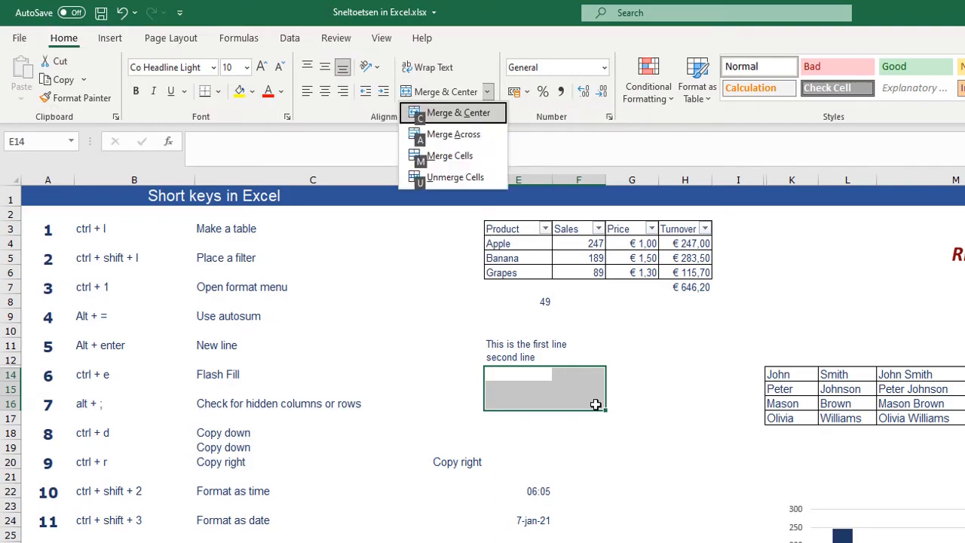
key(c)
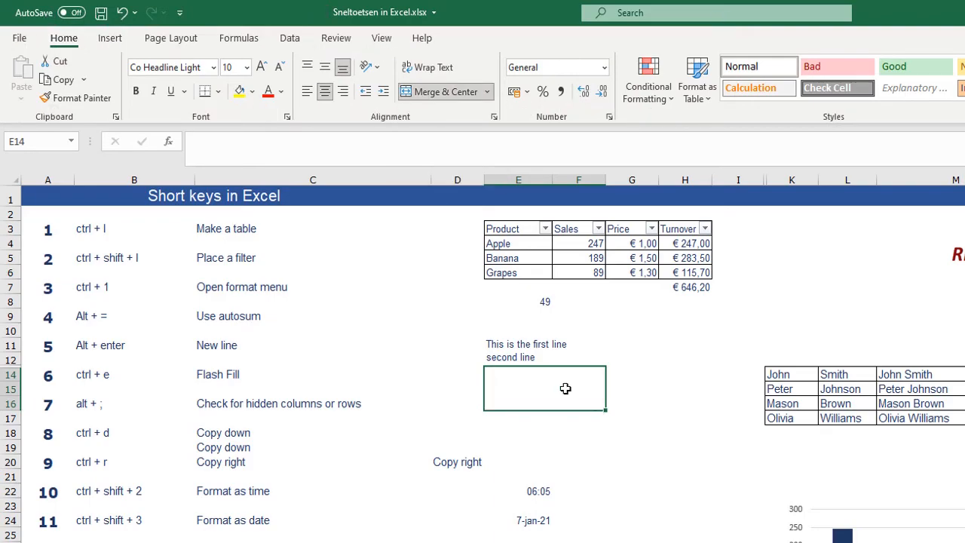